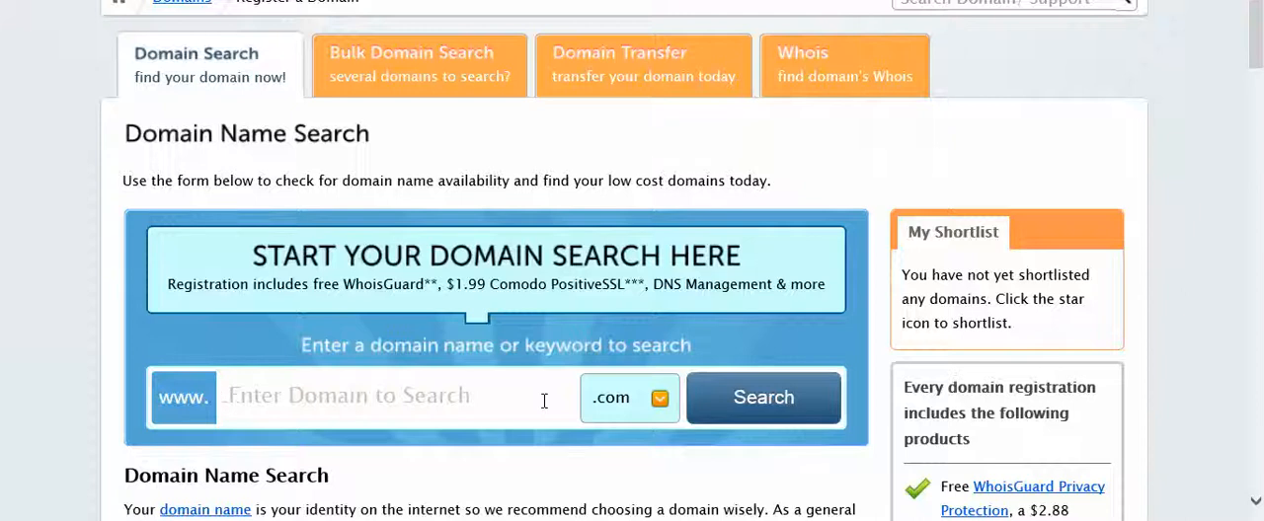
# Search for the domain name golfing with the .com extension and review its availability across the other extensions.
pyautogui.write('golfing')
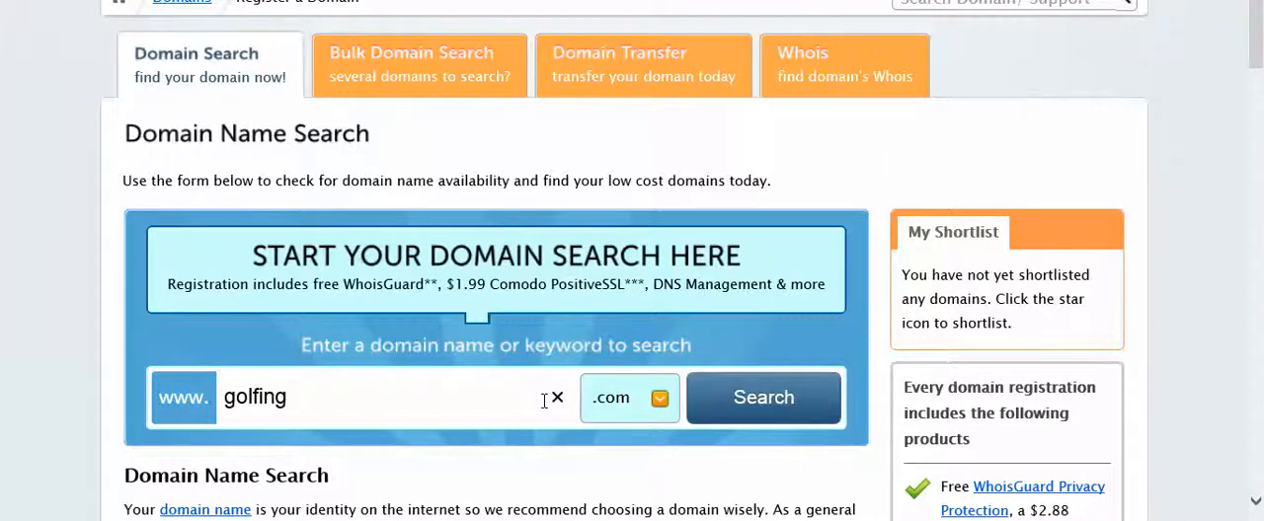
pyautogui.press('Return')
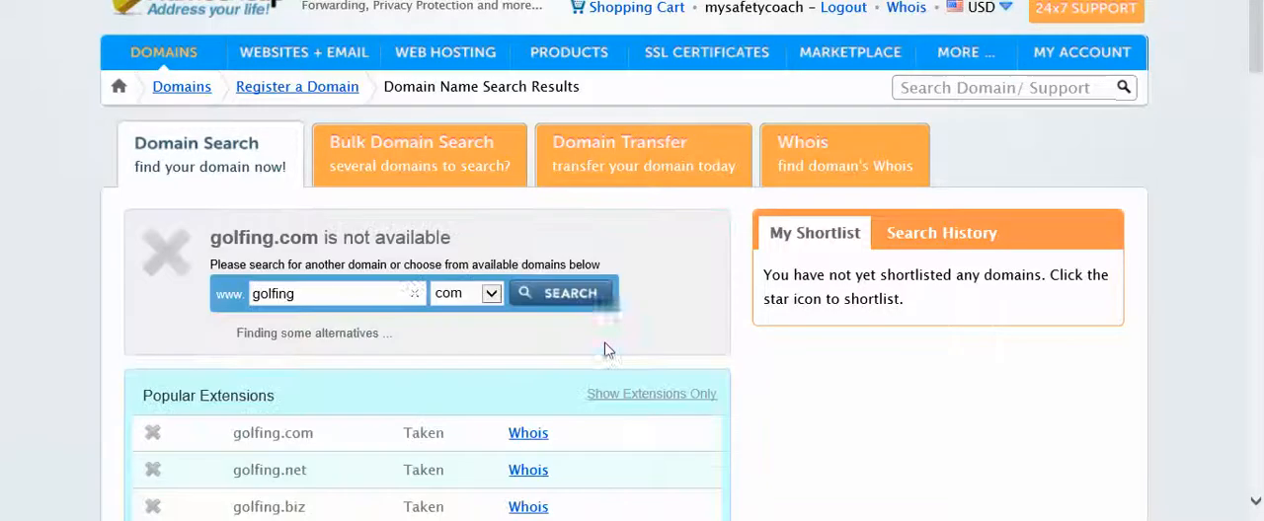
pyautogui.scroll(-6, 529, 338)
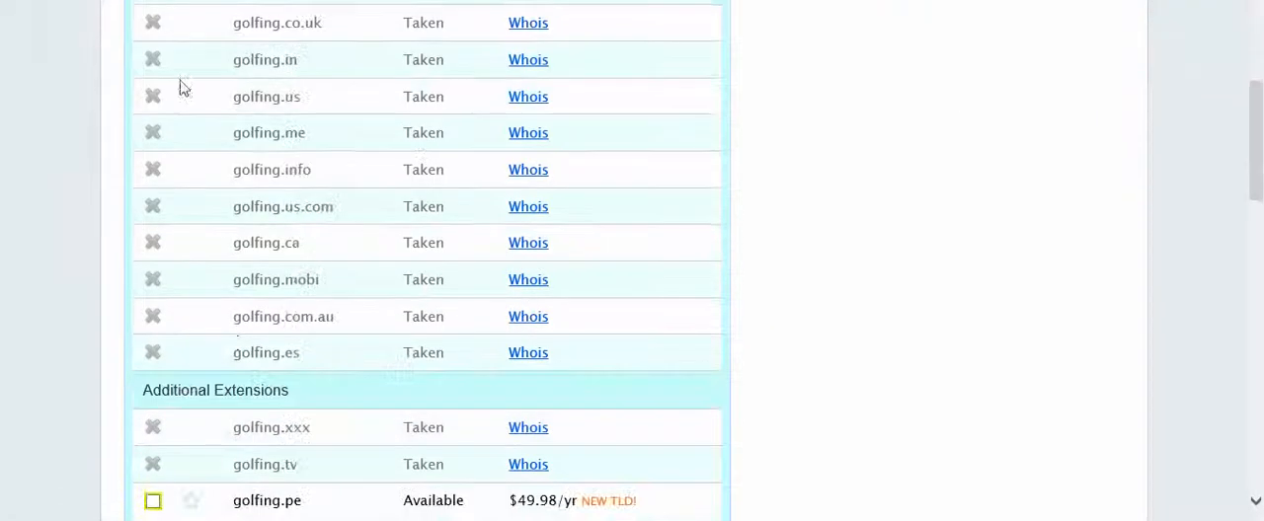
pyautogui.scroll(-3, 237, 345)
pyautogui.scroll(9, 296, 330)
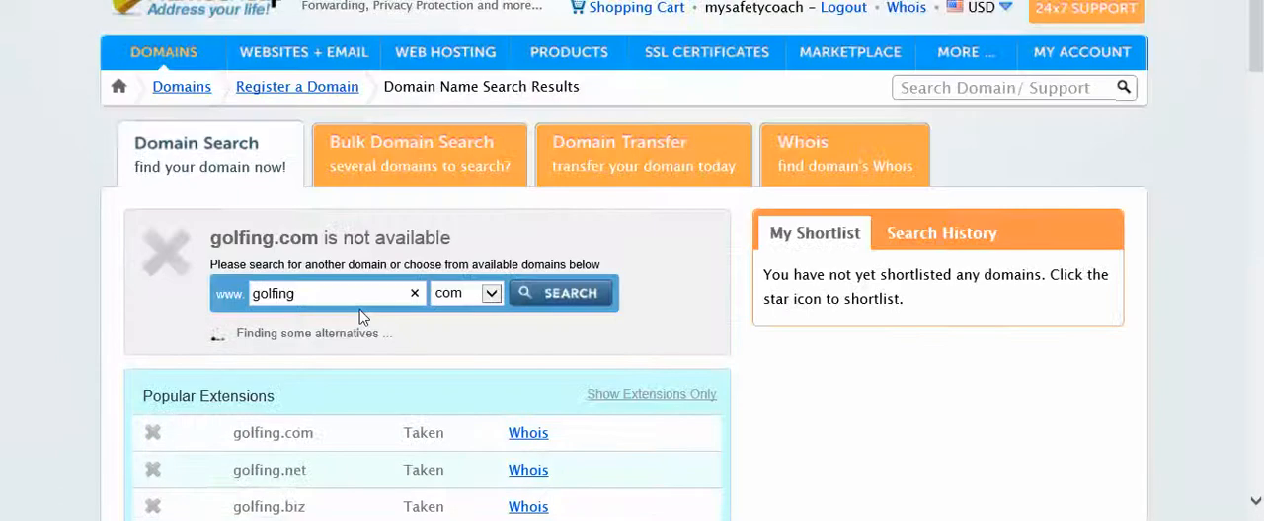
# Search for the domain name golfingblog with the .com extension and check which extensions are available.
pyautogui.moveTo(308, 292); pyautogui.dragTo(235, 291)
pyautogui.write('golfingblog')
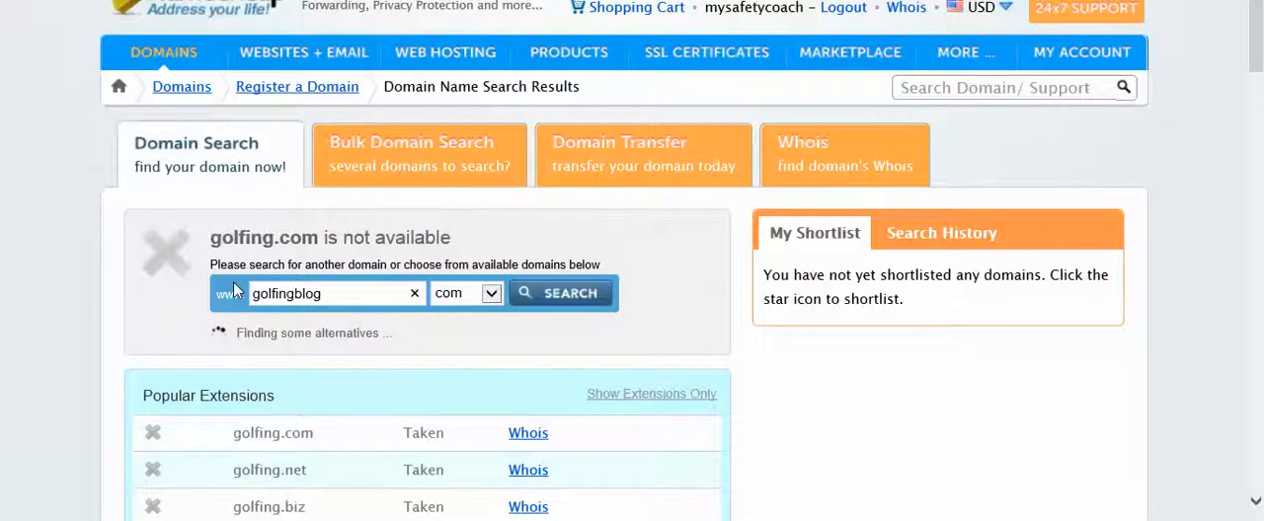
pyautogui.press('Return')
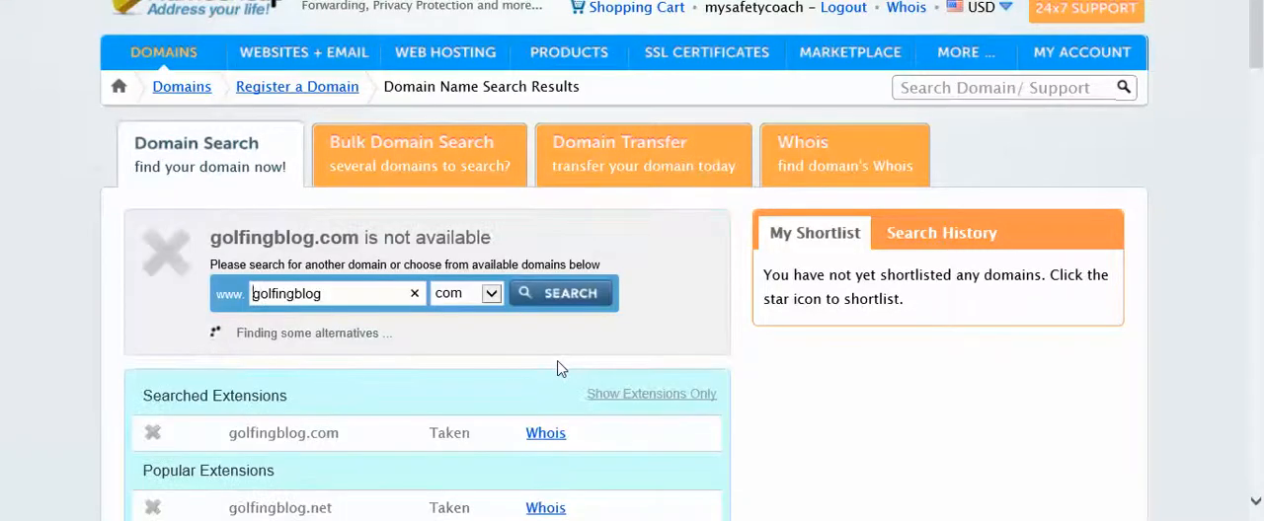
pyautogui.scroll(-5, 558, 368)
pyautogui.scroll(3, 559, 367)
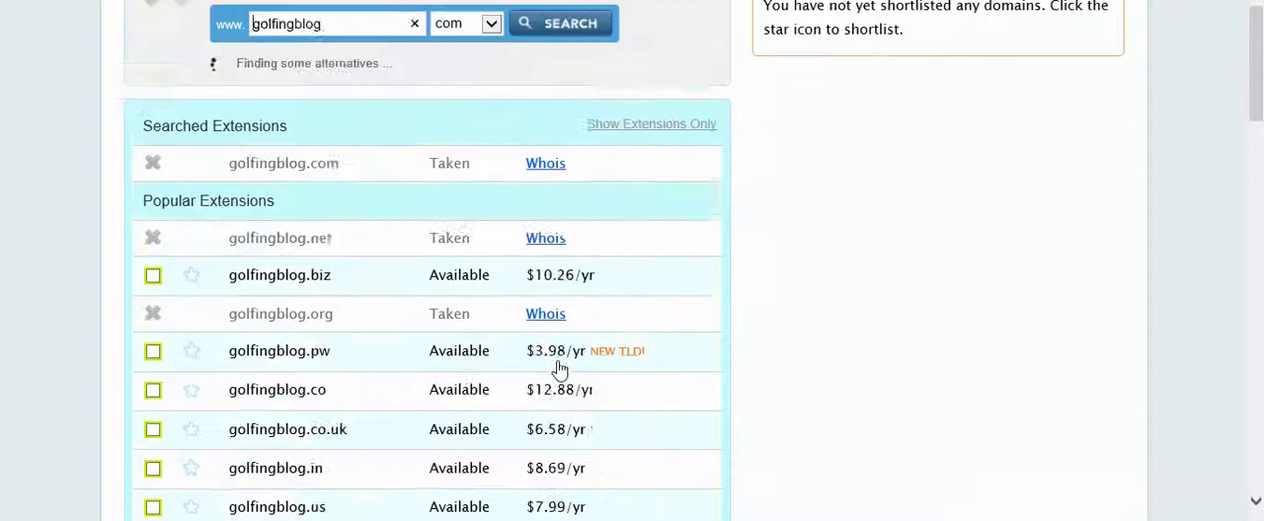
pyautogui.scroll(3, 334, 146)
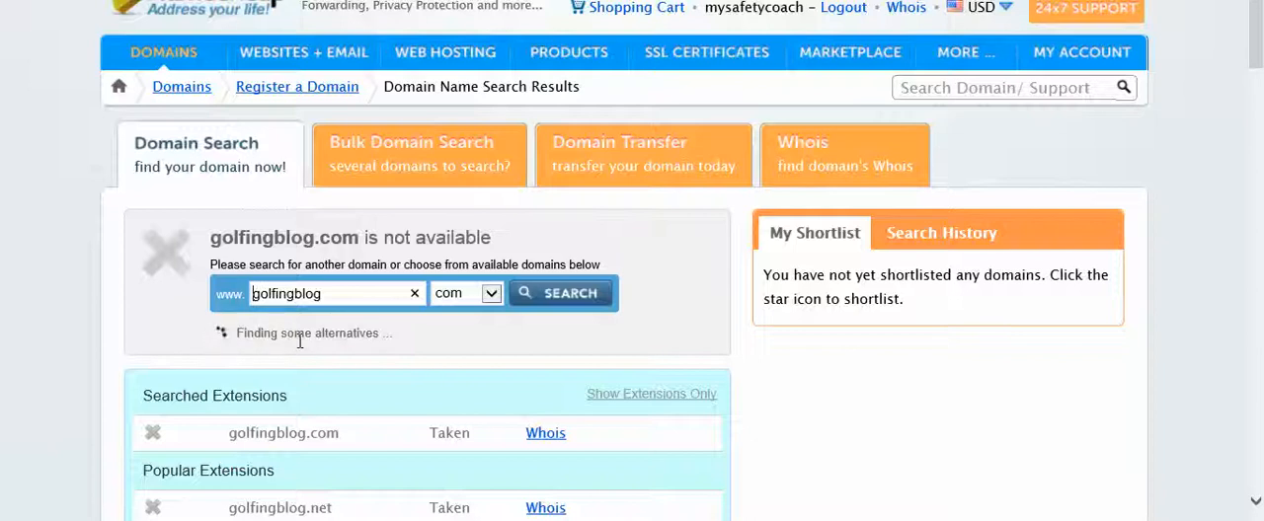
# Open the bulk domain search and enter golfinginflorida.com as the first domain.
pyautogui.click(425, 187)
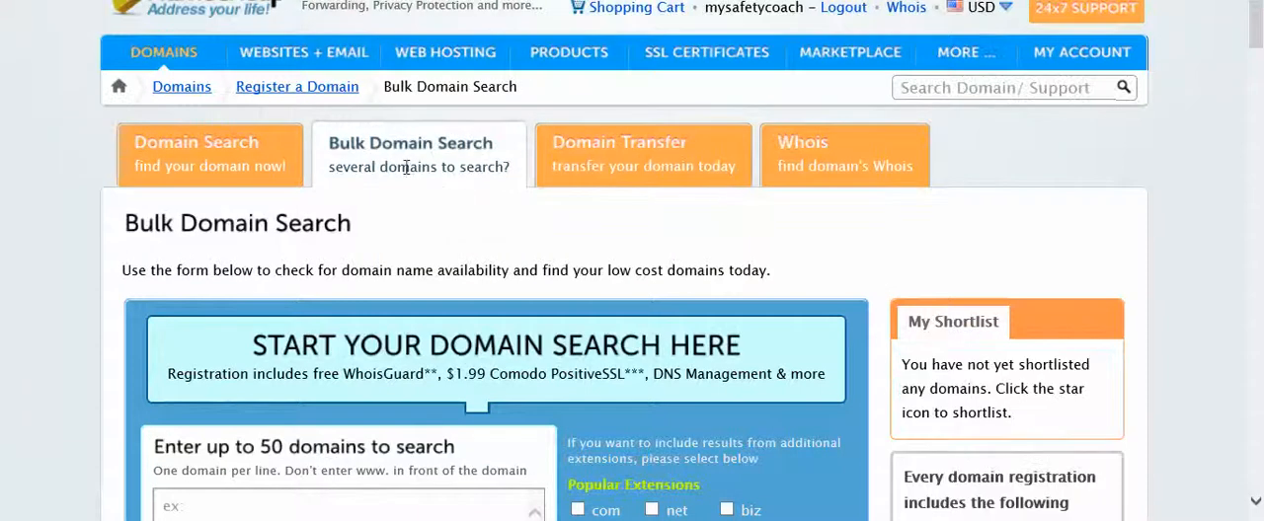
pyautogui.scroll(-2, 395, 237)
pyautogui.click(361, 334)
pyautogui.write('golfinginflorida')
pyautogui.press('Return')
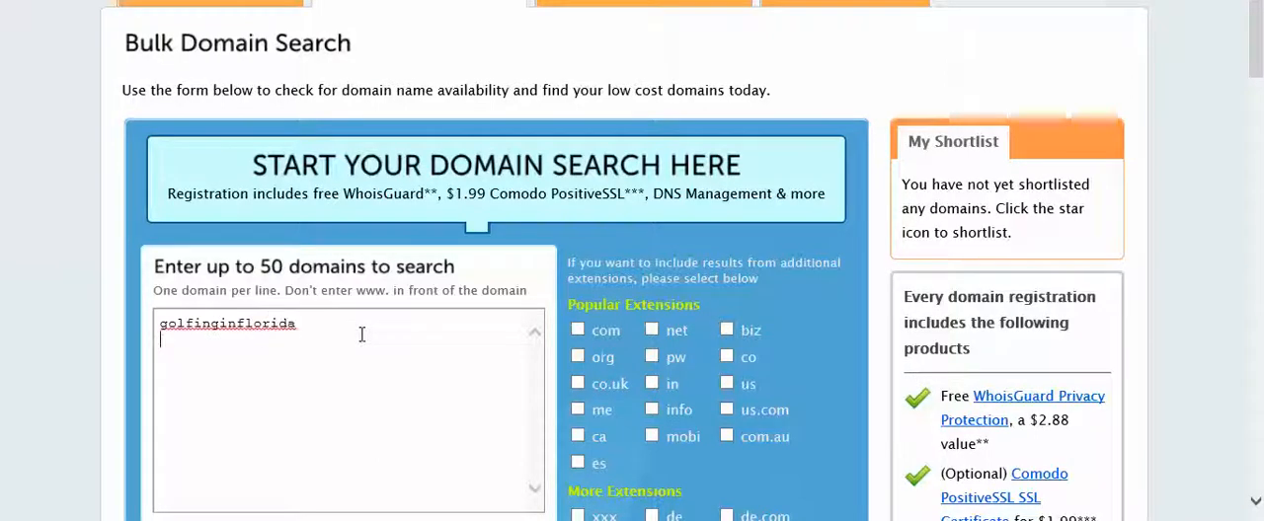
pyautogui.press('BackSpace')
pyautogui.write('.com')
# Add golfclubs.com, golftips.com, golfingtips.com and ilovegolf.com to the bulk search list, one per line.
pyautogui.press('Return')
pyautogui.write('fol')
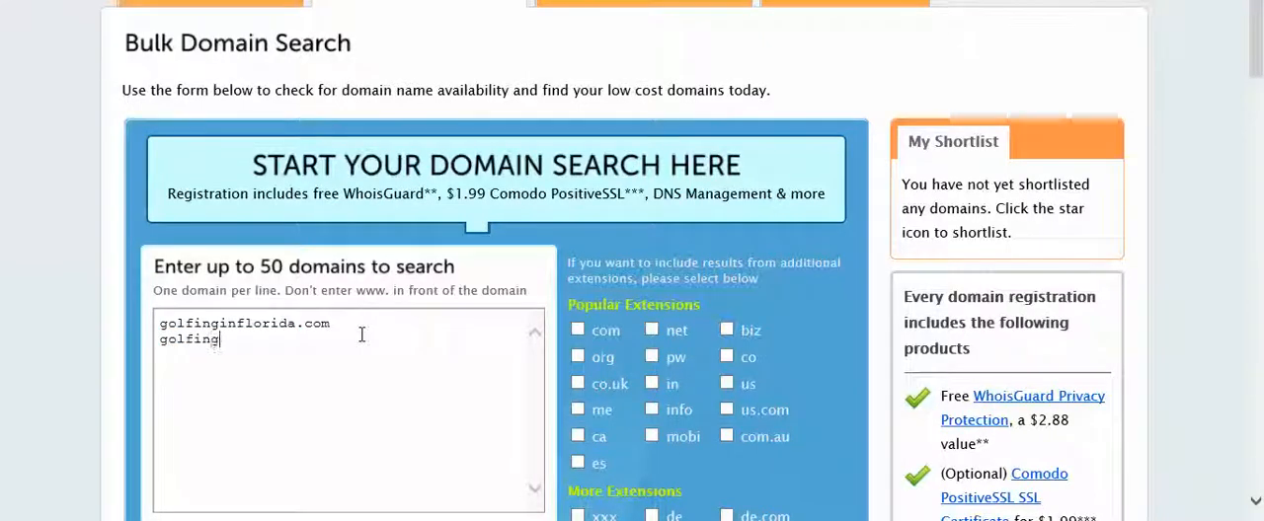
pyautogui.write('clubs.com')
pyautogui.press('Return')
pyautogui.write('gol')
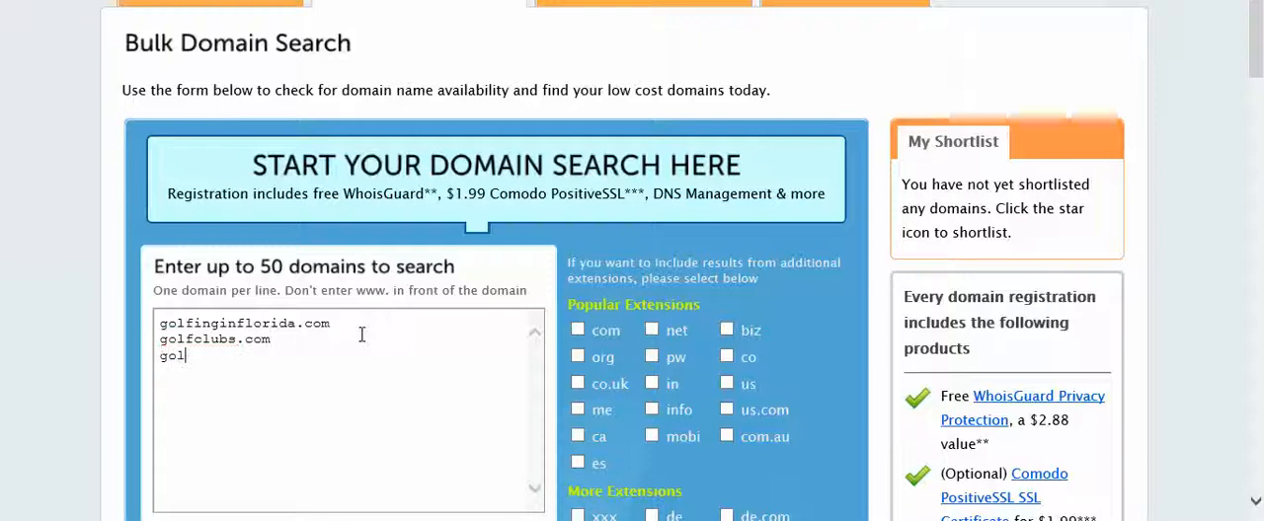
pyautogui.write('ftips.com')
pyautogui.press('Return')
pyautogui.write('ftips.com golfingtips.com')
pyautogui.press('Return')
pyautogui.write('ilovegolf.com')
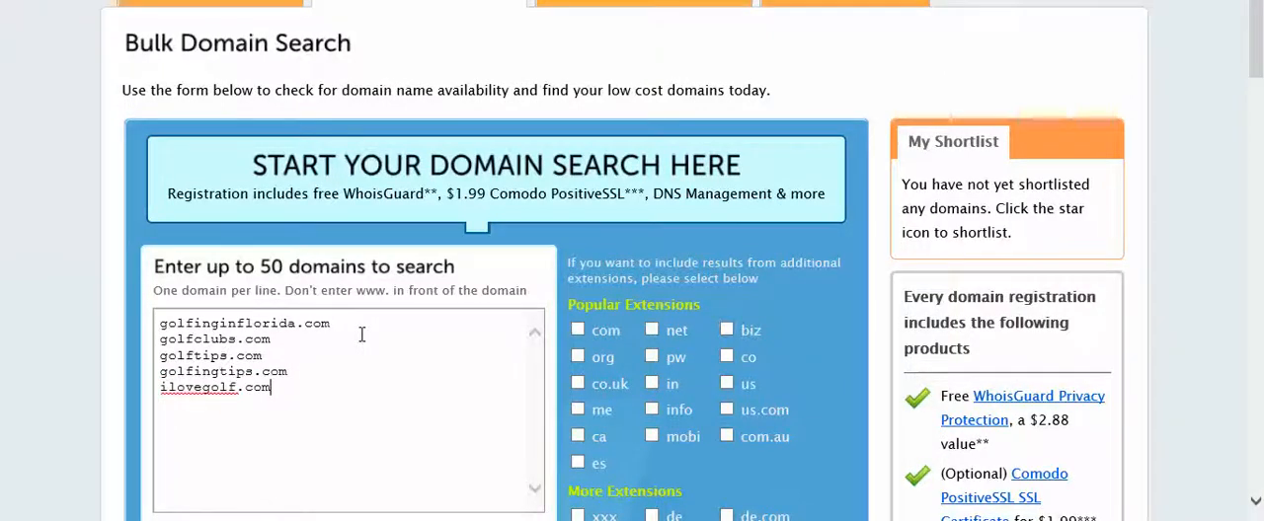
# Run the bulk domain search and review the availability of the listed domains.
pyautogui.scroll(-2, 349, 370)
pyautogui.click(459, 385)
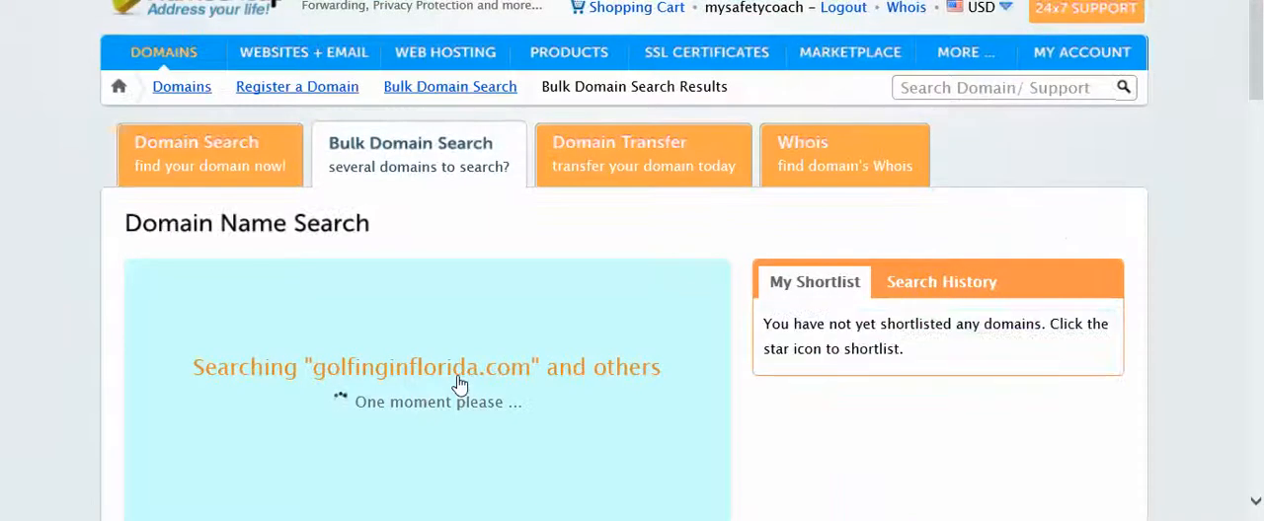
pyautogui.scroll(-4, 457, 367)
pyautogui.scroll(2, 438, 361)
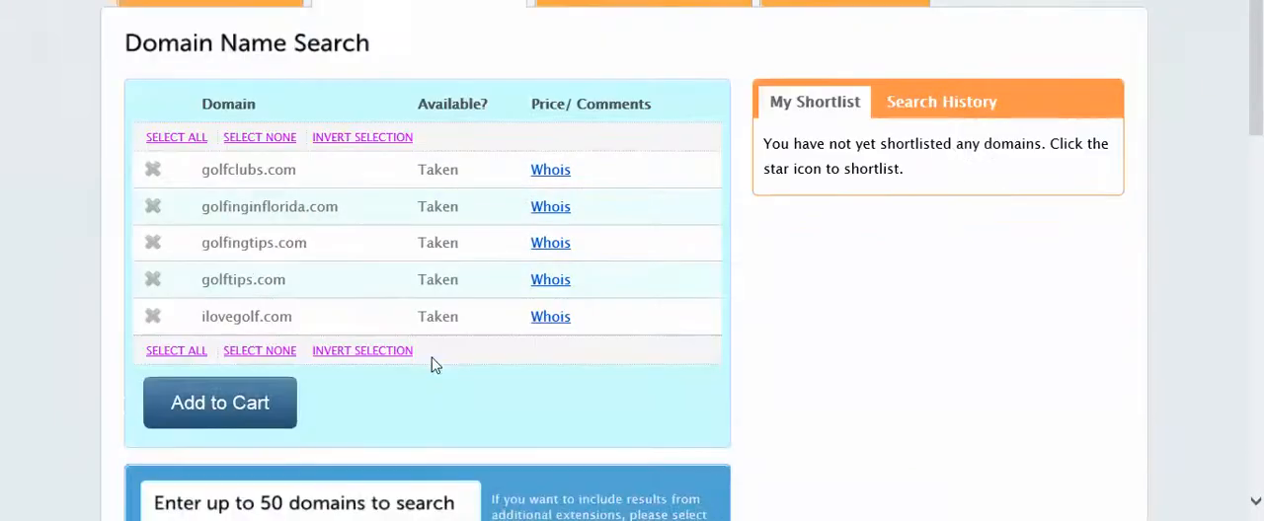
pyautogui.scroll(-9, 397, 318)
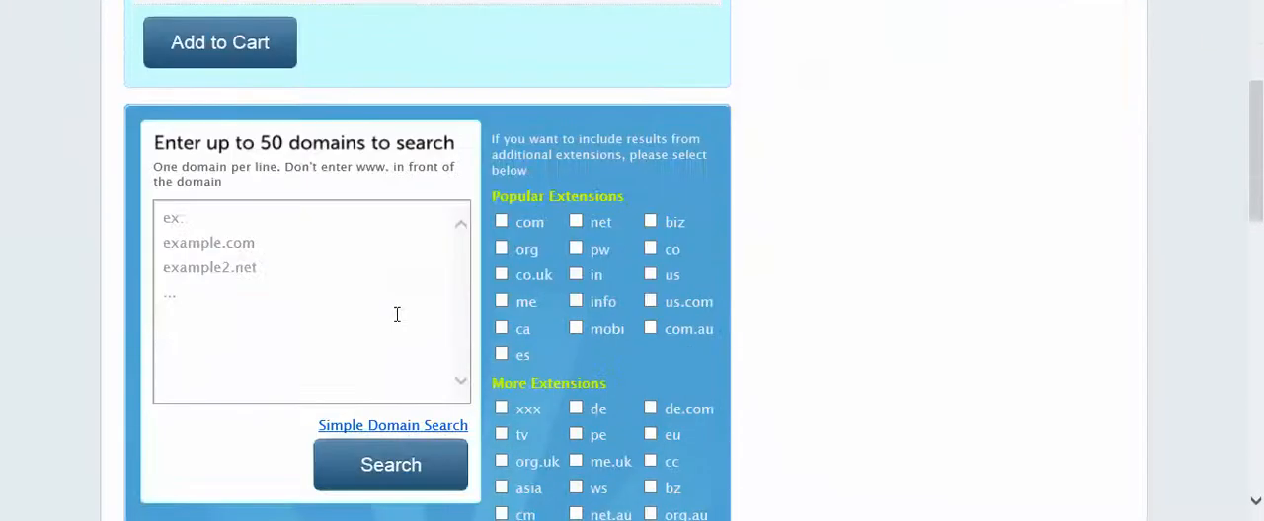
pyautogui.scroll(12, 396, 314)
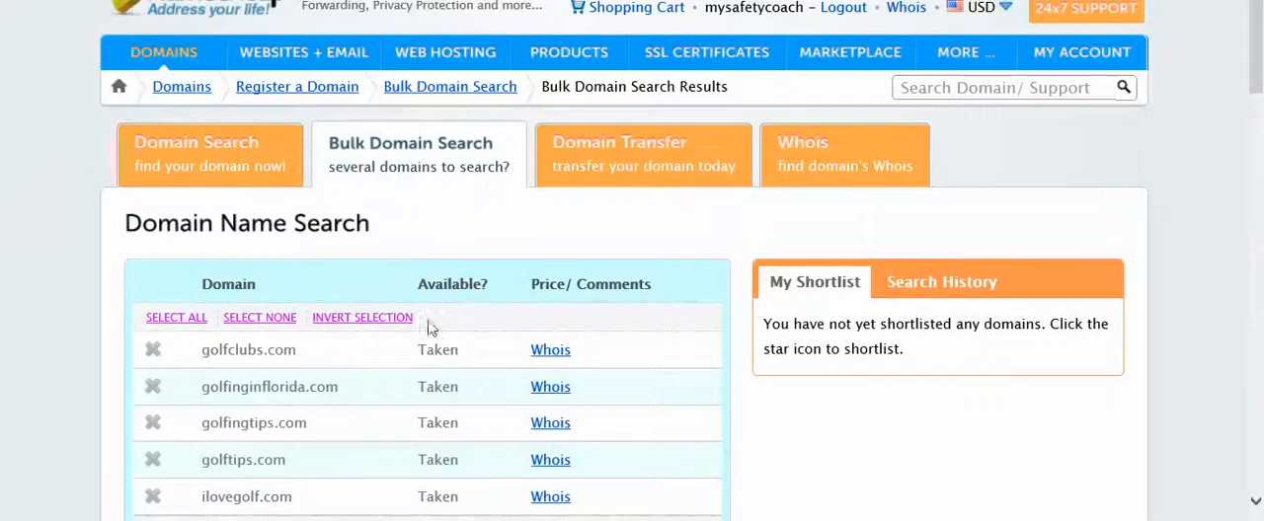
pyautogui.scroll(-4, 443, 352)
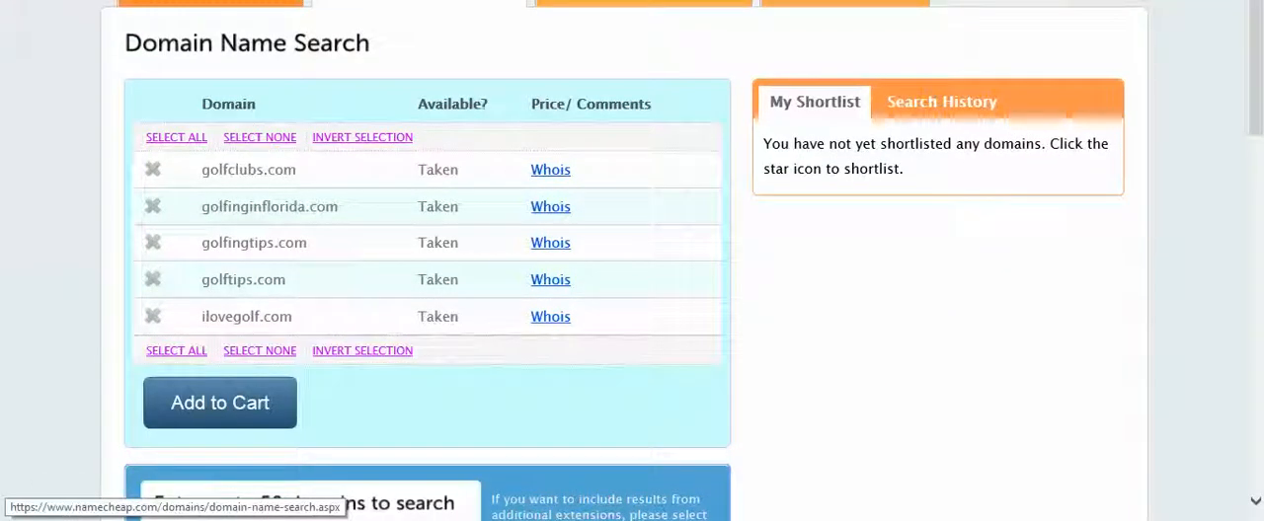
# Return to the single domain search, look up golfingtips with the .com extension, and review its price and alternative extensions.
pyautogui.click(210, 2)
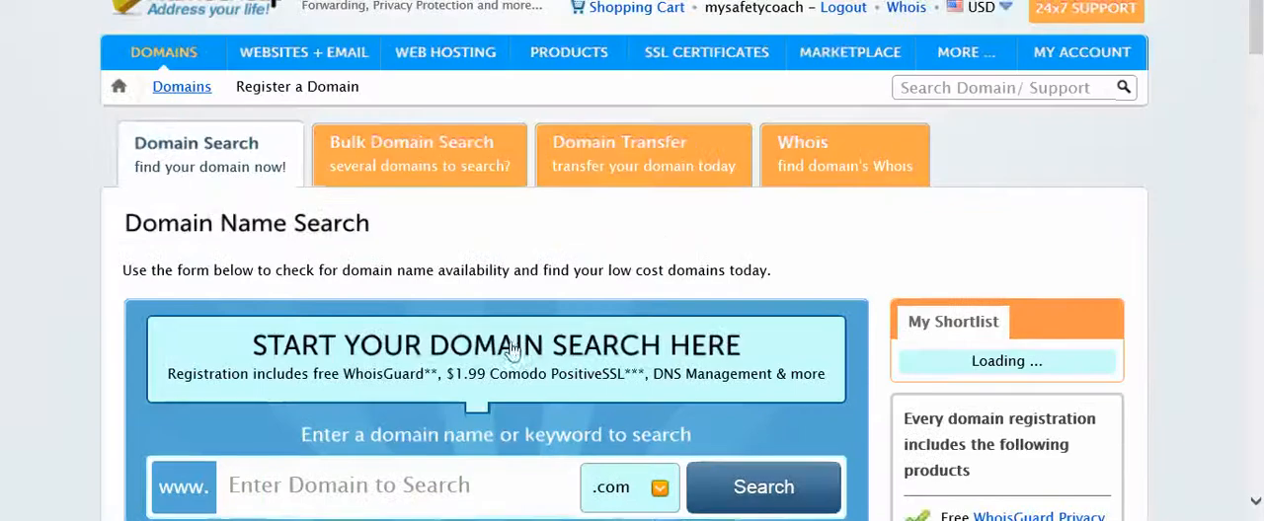
pyautogui.scroll(-5, 478, 471)
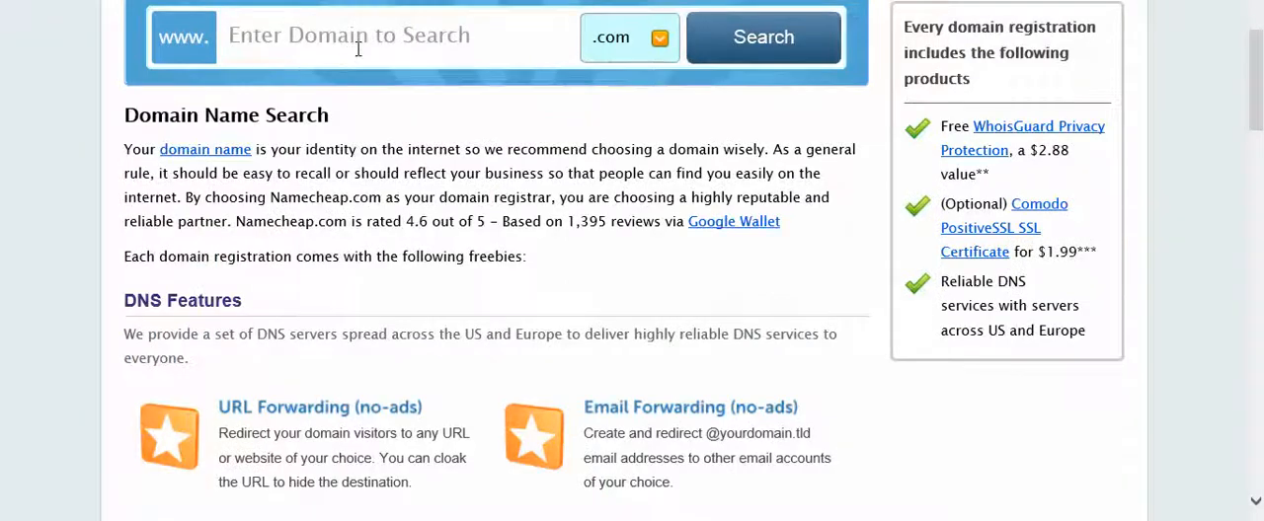
pyautogui.click(391, 36)
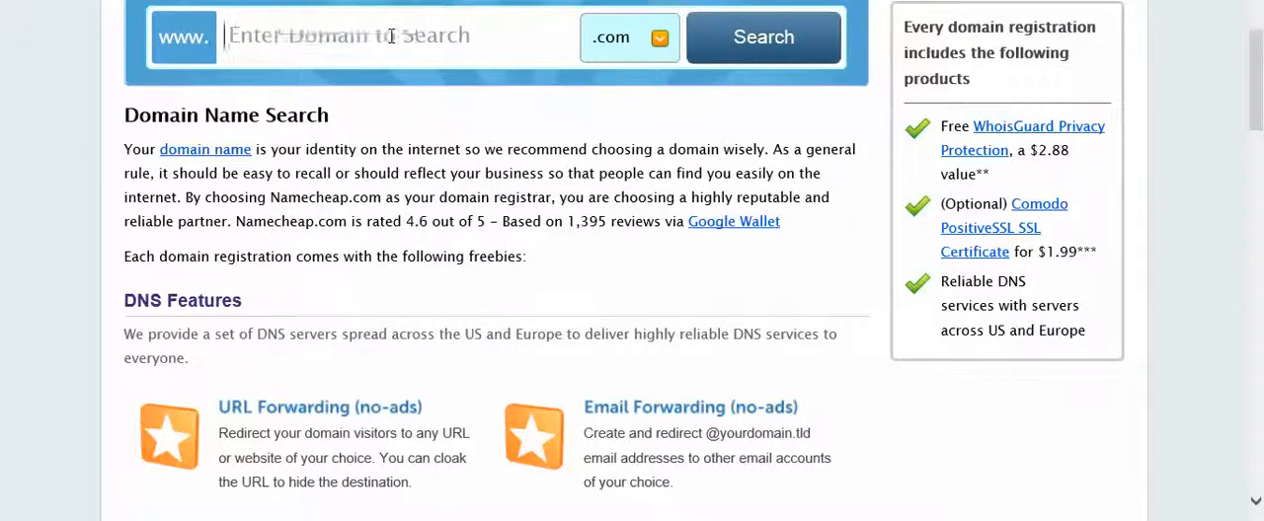
pyautogui.write('golfingtips')
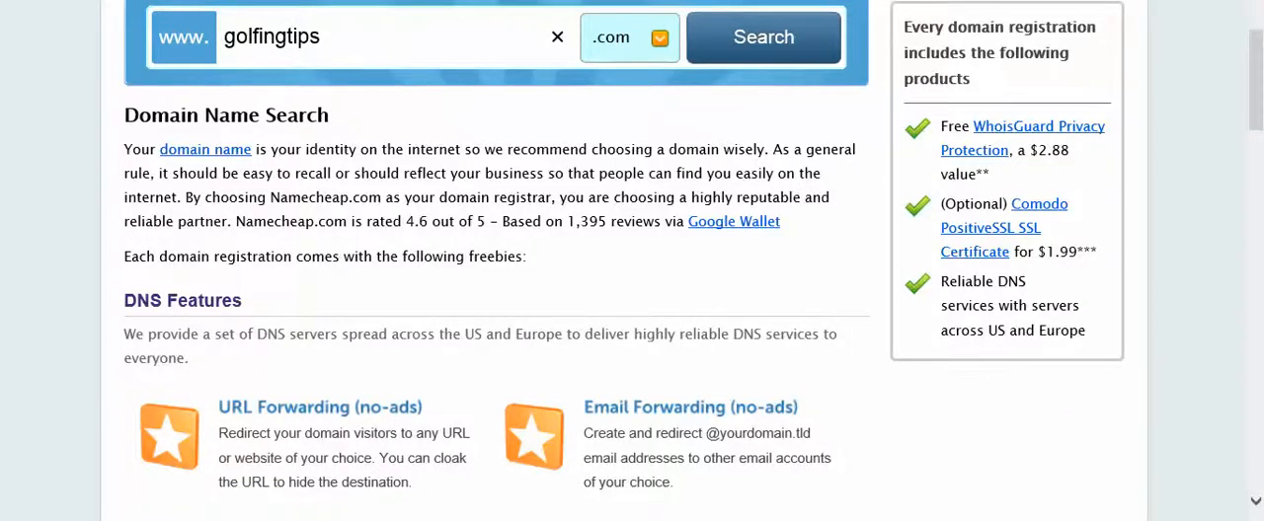
pyautogui.press('Return')
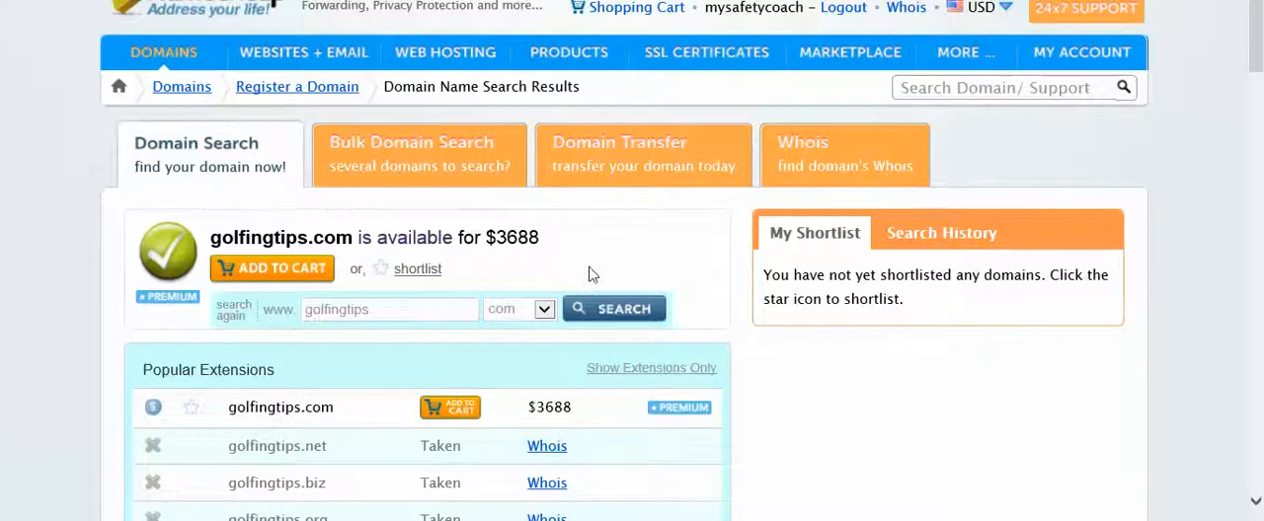
pyautogui.scroll(-2, 505, 340)
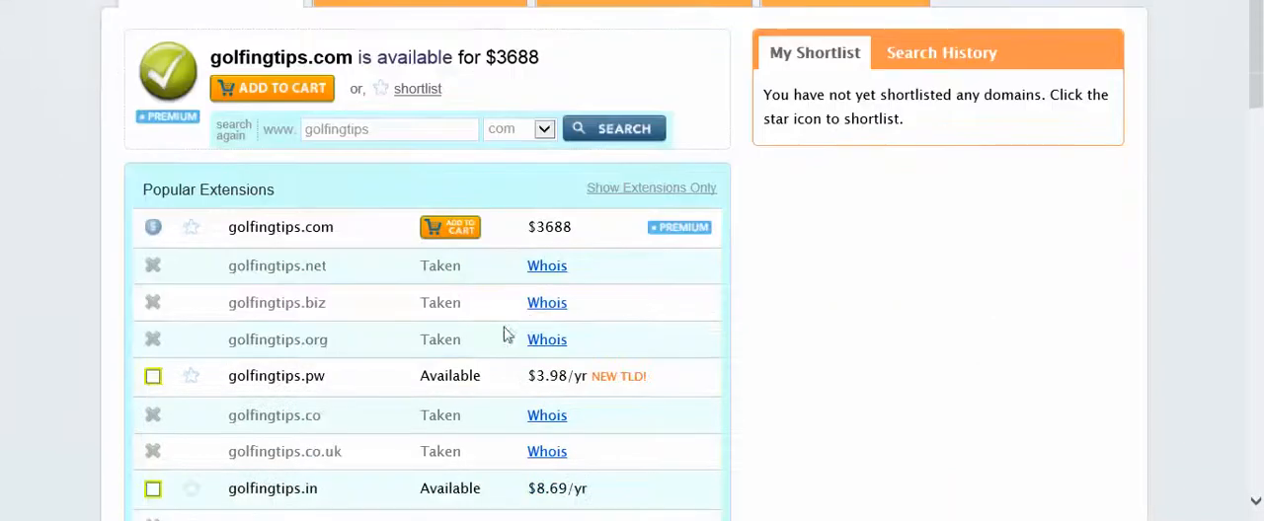
pyautogui.scroll(-2, 538, 319)
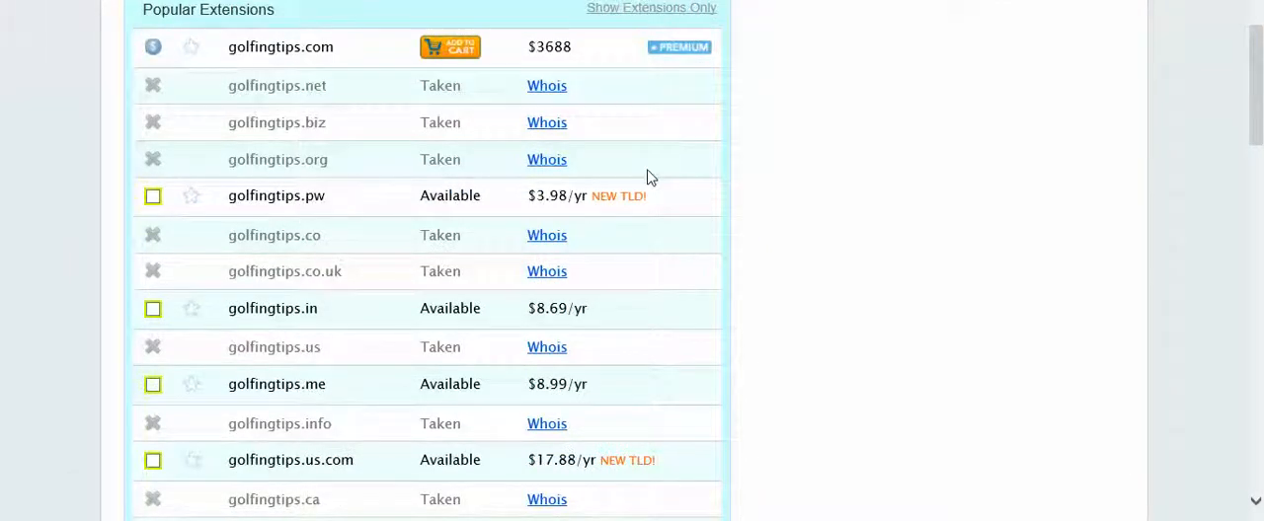
pyautogui.scroll(1, 650, 178)
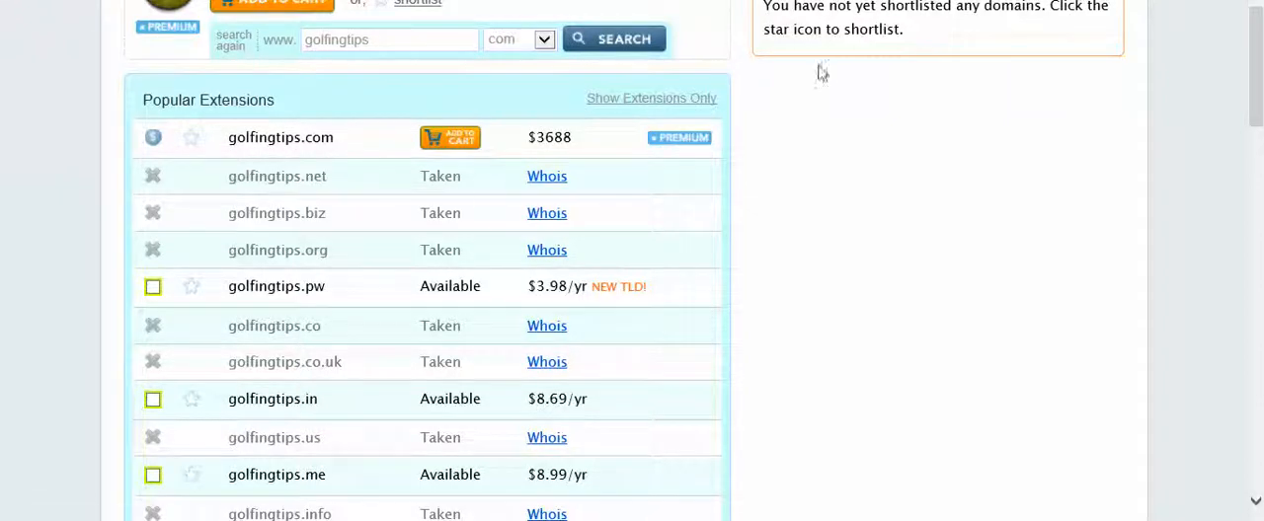
pyautogui.scroll(2, 824, 68)
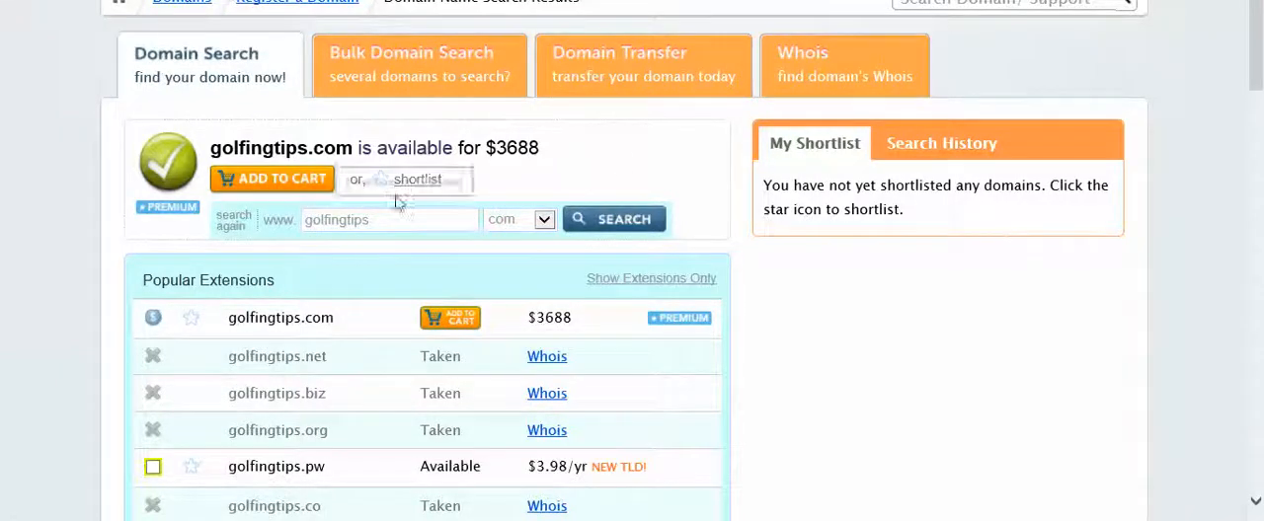
pyautogui.scroll(2, 617, 160)
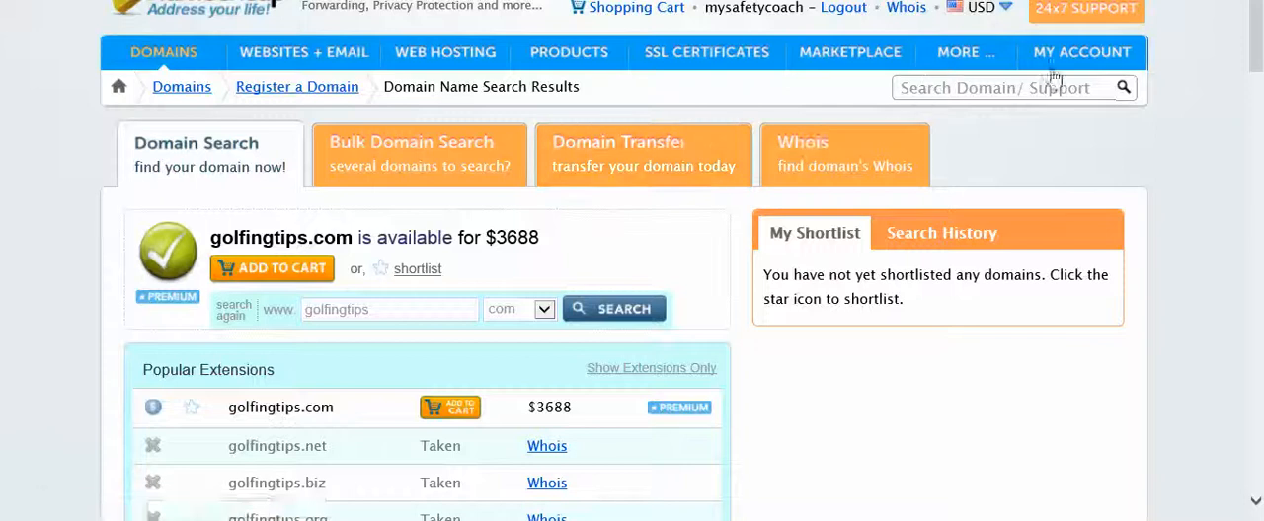
# Switch to the DreamHost panel and enter golfingtips.com as the domain to host in the Fully Hosted form.
pyautogui.moveTo(1007, 77)
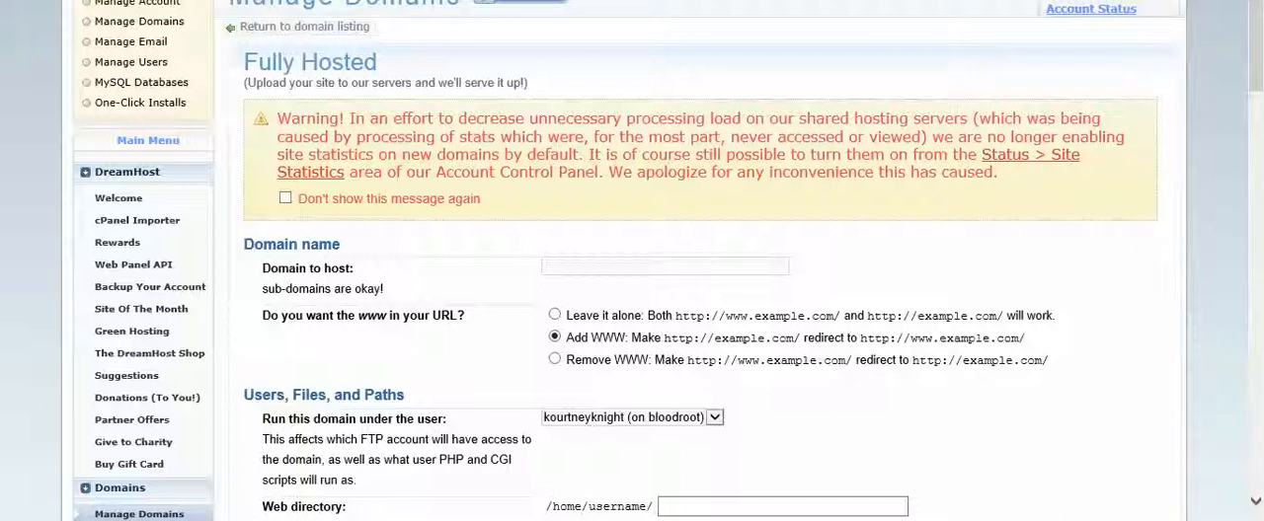
pyautogui.click(693, 268)
pyautogui.write('golfing.com')
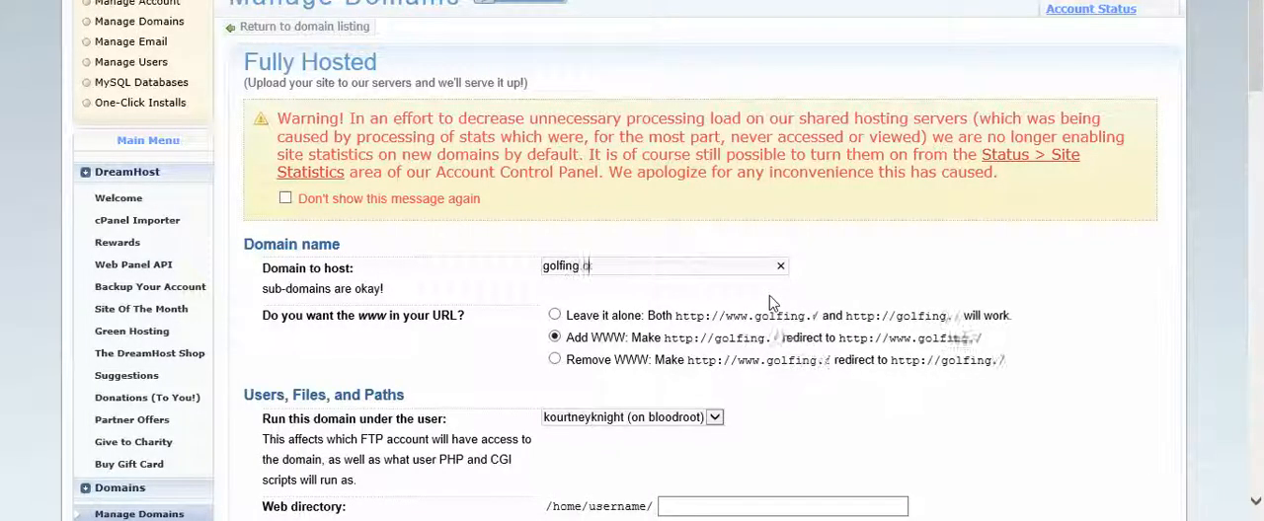
pyautogui.press('BackSpace')
pyautogui.press('BackSpace')
pyautogui.press('BackSpace')
pyautogui.press('BackSpace')
pyautogui.press('BackSpace')
pyautogui.write('gtips.com')
# Examine the remaining Fully Hosted settings for the domain, from user and web options to Google services.
pyautogui.scroll(-2, 898, 341)
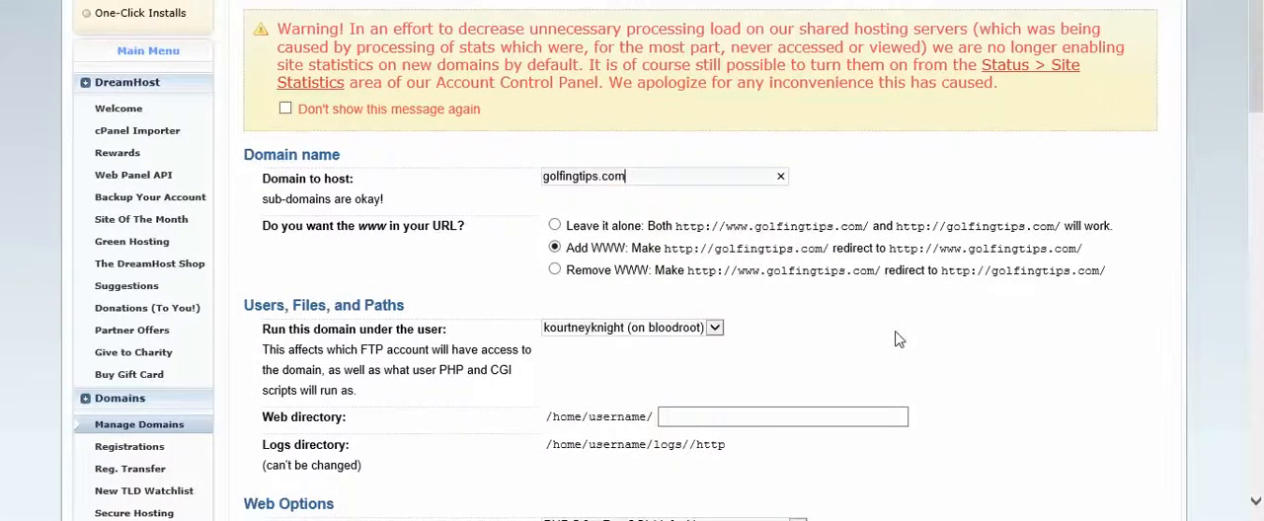
pyautogui.scroll(-15, 899, 339)
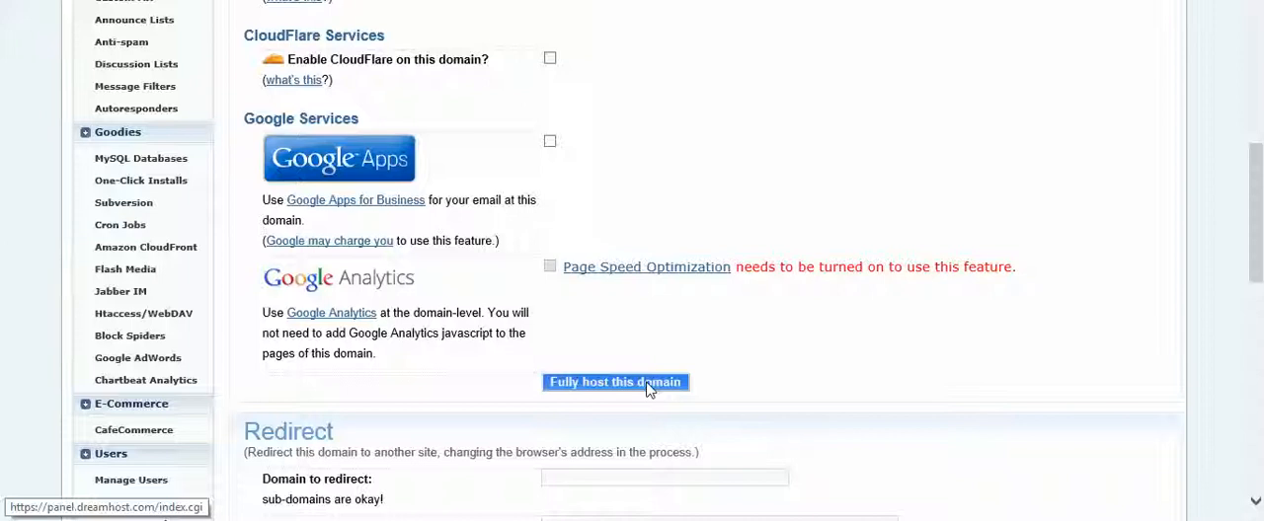
pyautogui.scroll(15, 635, 367)
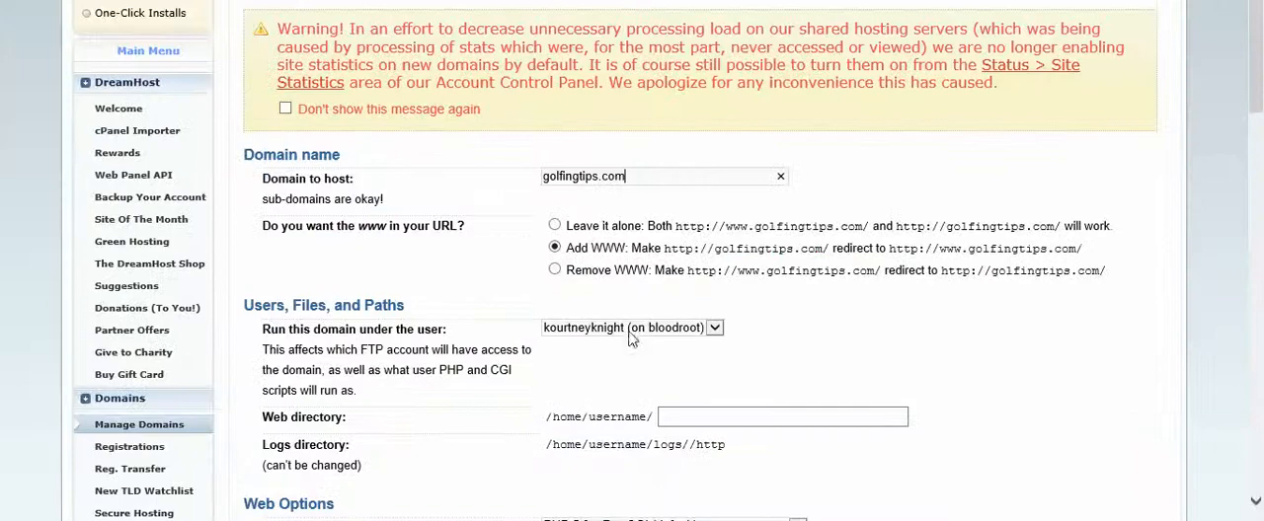
pyautogui.scroll(-15, 632, 339)
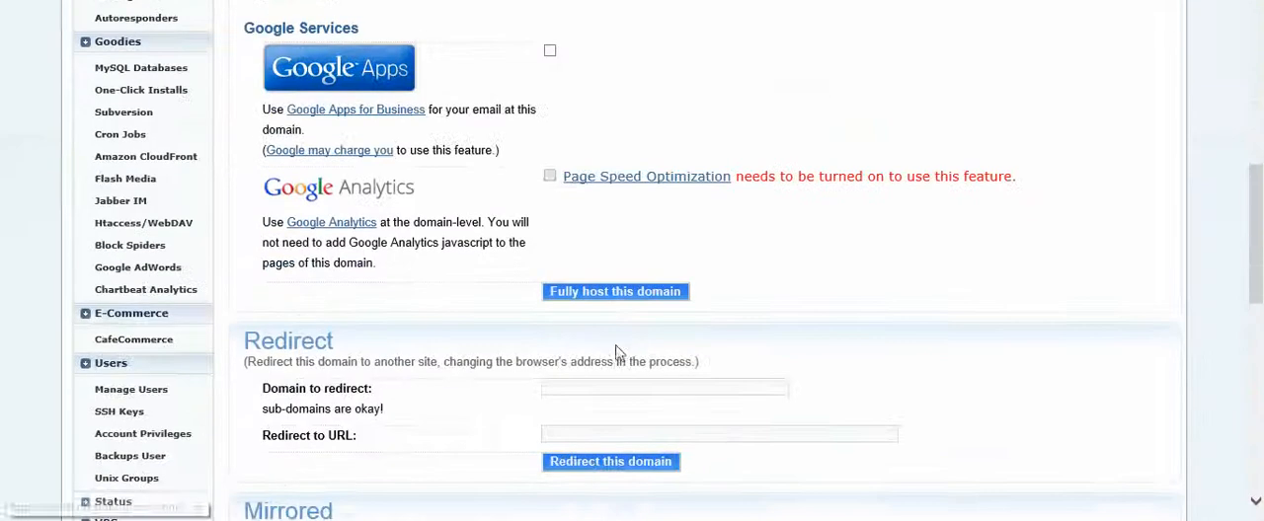
pyautogui.scroll(5, 651, 269)
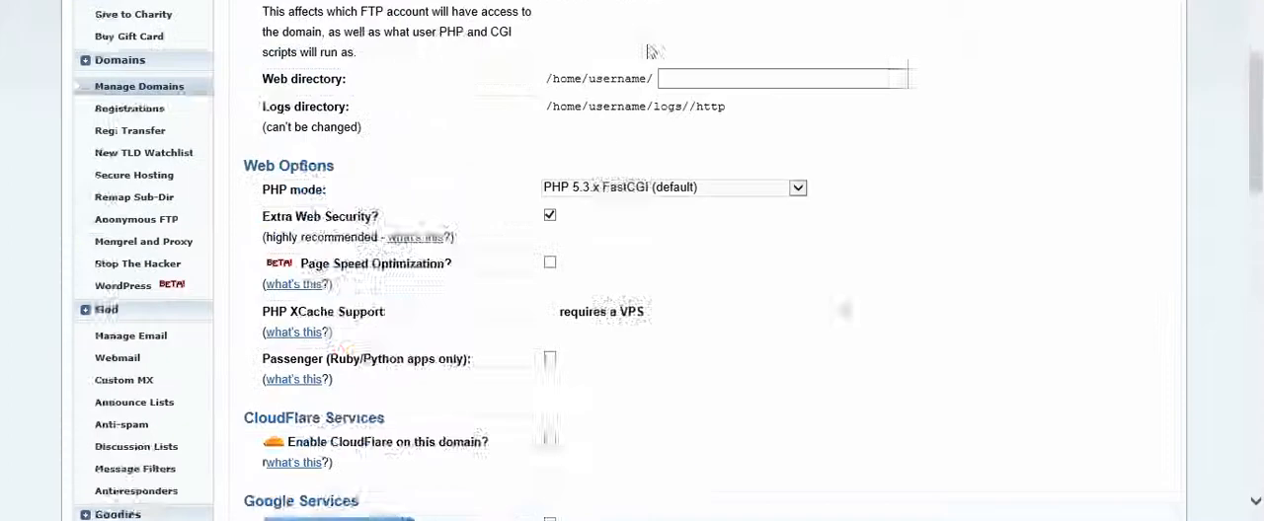
# Switch to Namecheap, open bookwithmyvegas.com from the account's managed domains, and go to its Transfer DNS to Webhost settings.
pyautogui.scroll(1, 651, 51)
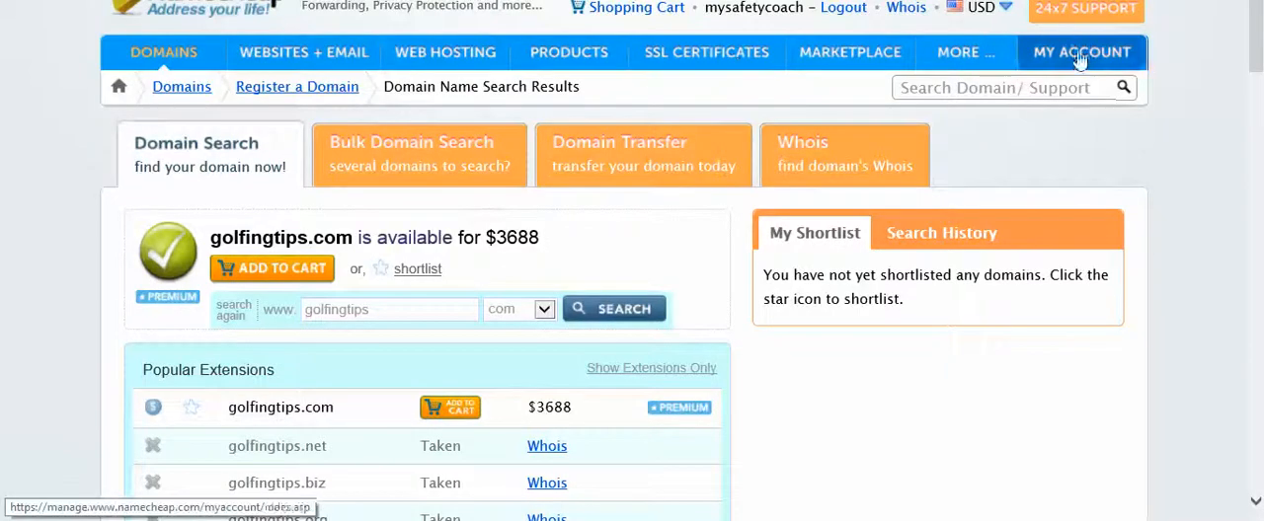
pyautogui.moveTo(1080, 60)
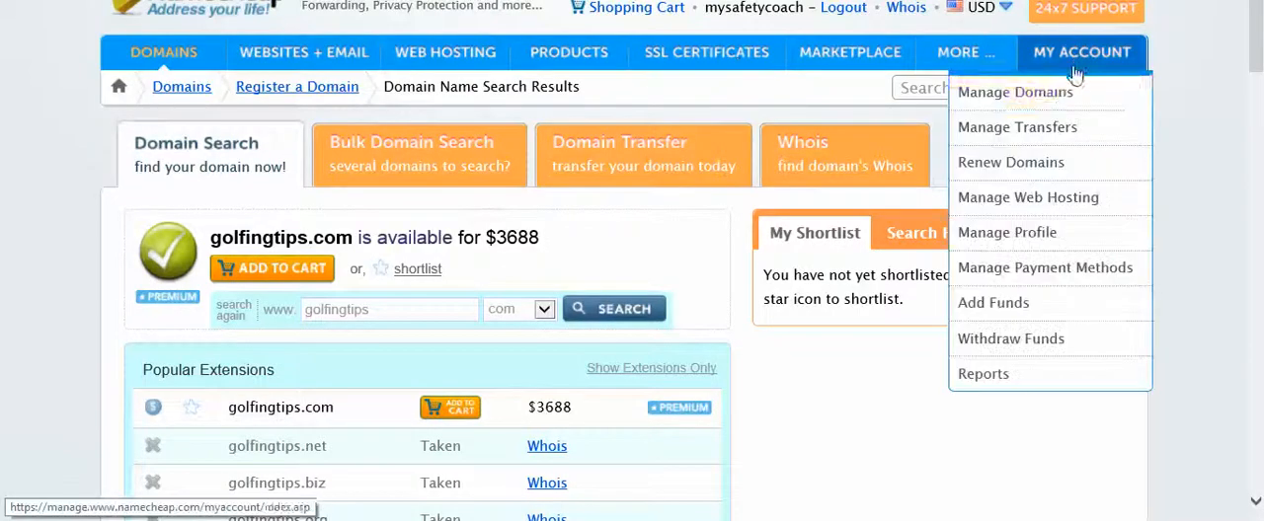
pyautogui.click(1066, 94)
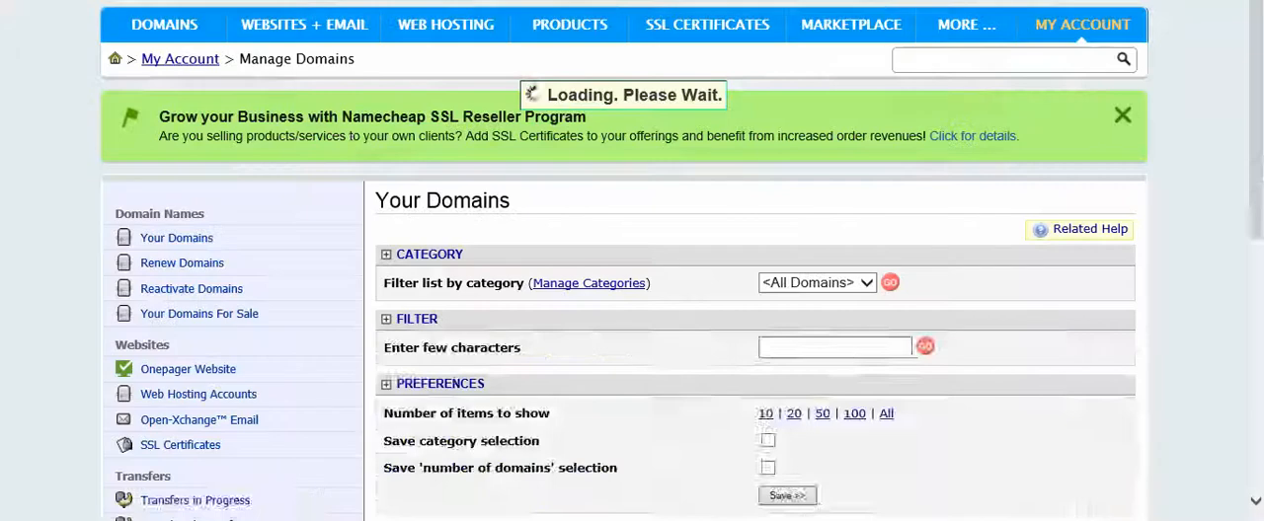
pyautogui.click(504, 472)
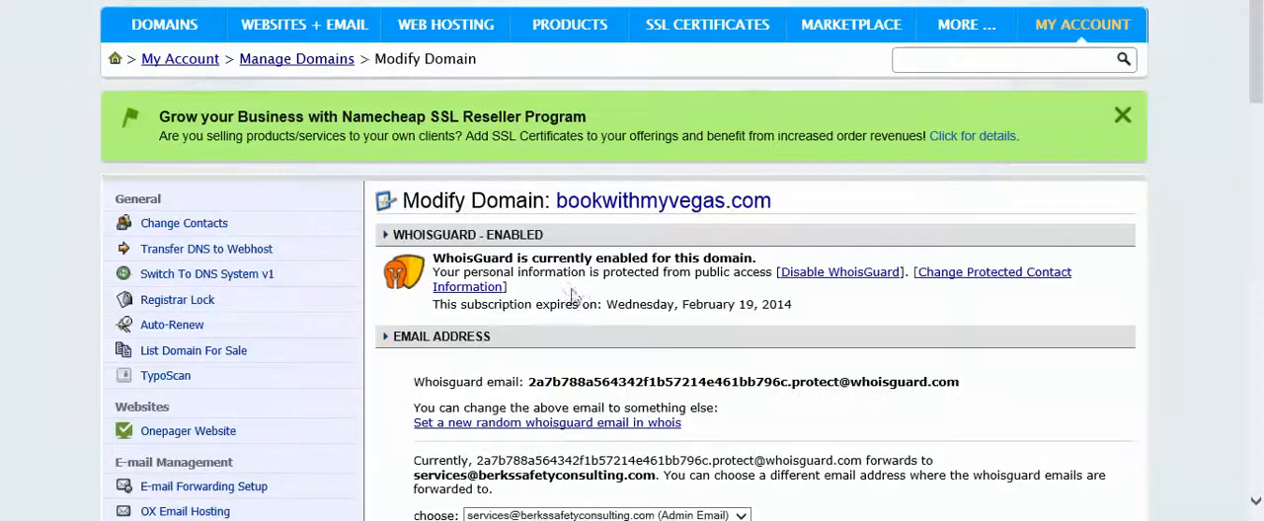
pyautogui.click(237, 254)
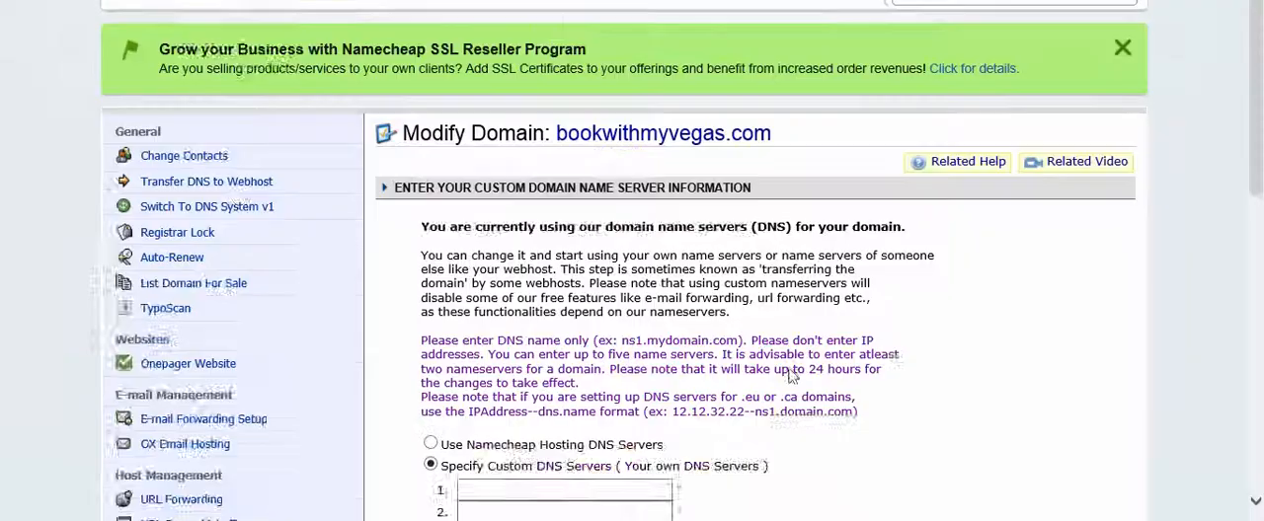
# Specify ns1.dreamhost.com, ns2.dreamhost.com and the third DreamHost nameserver as custom DNS servers for bookwithmyvegas.com, and save the changes.
pyautogui.scroll(-5, 686, 285)
pyautogui.click(542, 203)
pyautogui.write('ns')
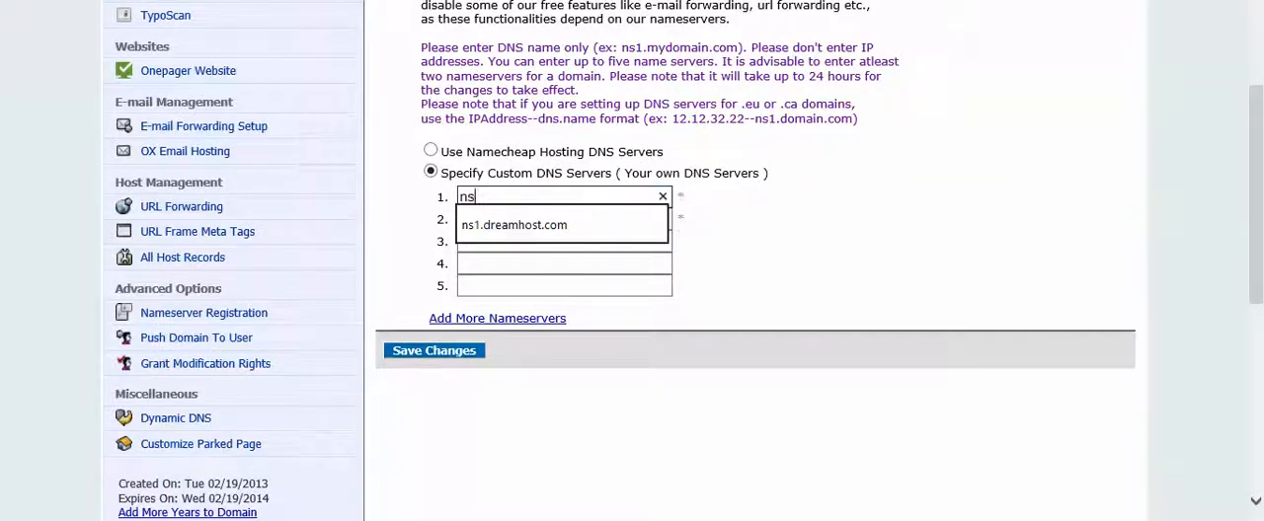
pyautogui.click(550, 235)
pyautogui.write('ns')
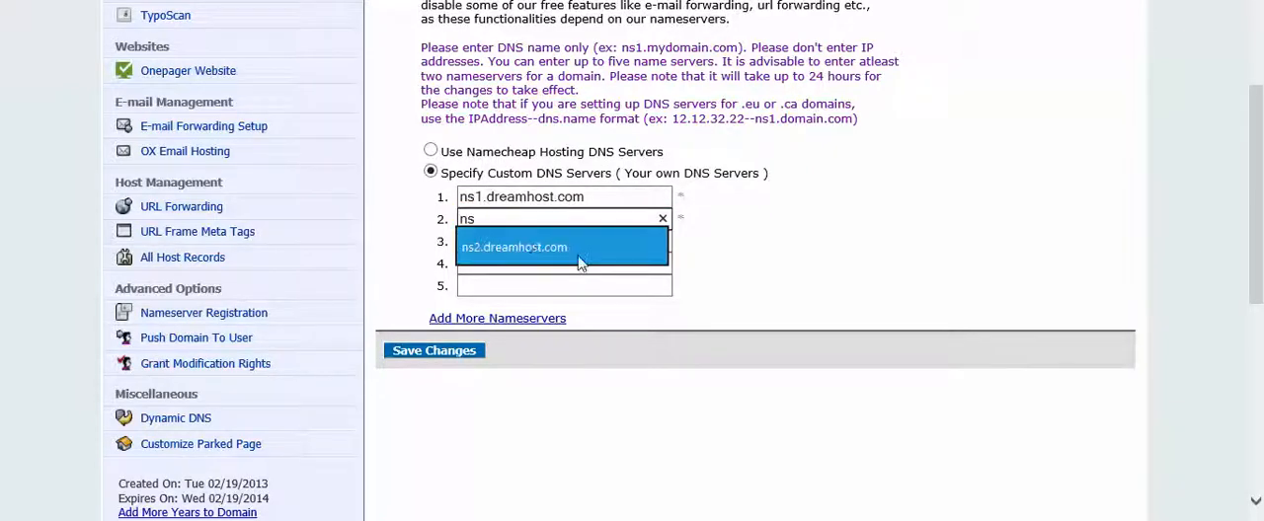
pyautogui.click(523, 241)
pyautogui.click(523, 238)
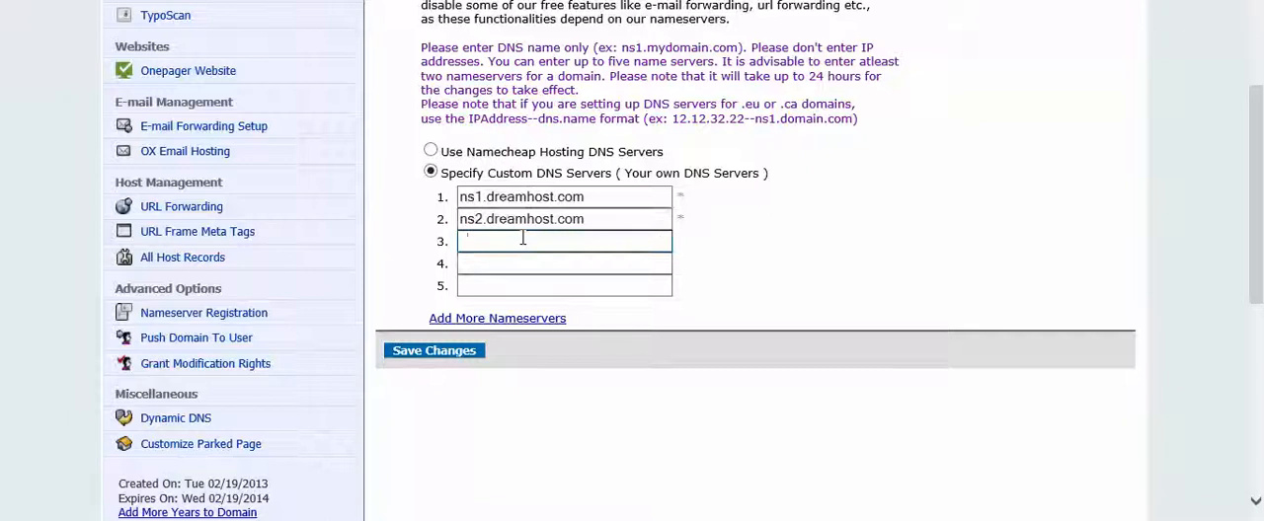
pyautogui.write('ns3')
pyautogui.click(495, 268)
pyautogui.click(463, 354)
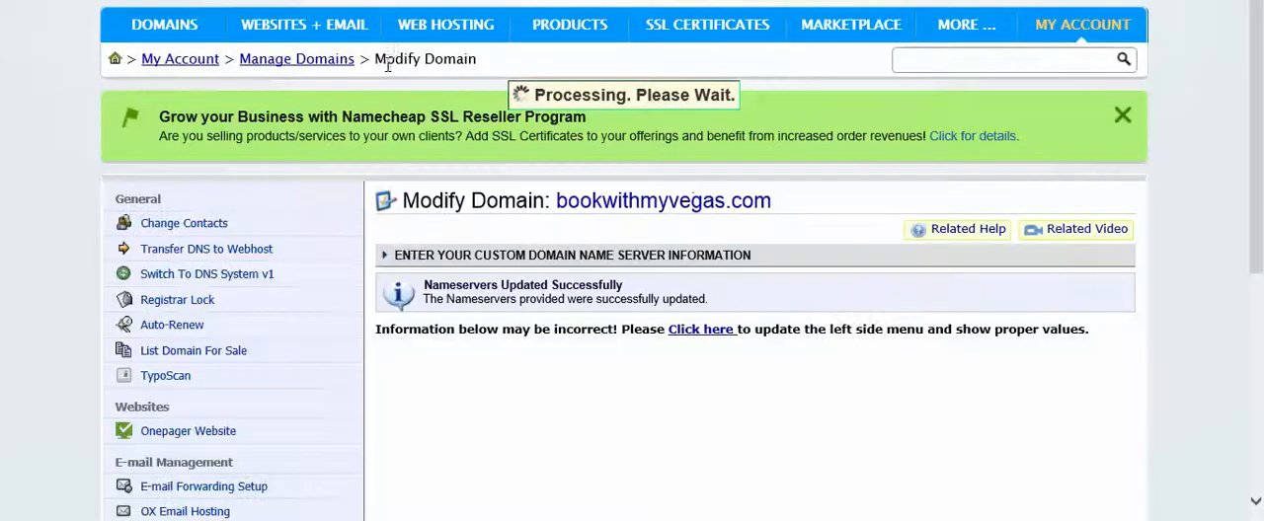
# Switch back to the DreamHost panel and replace the domain to host with bookwithmyvegas.com in the Fully Hosted form.
pyautogui.click(700, 329)
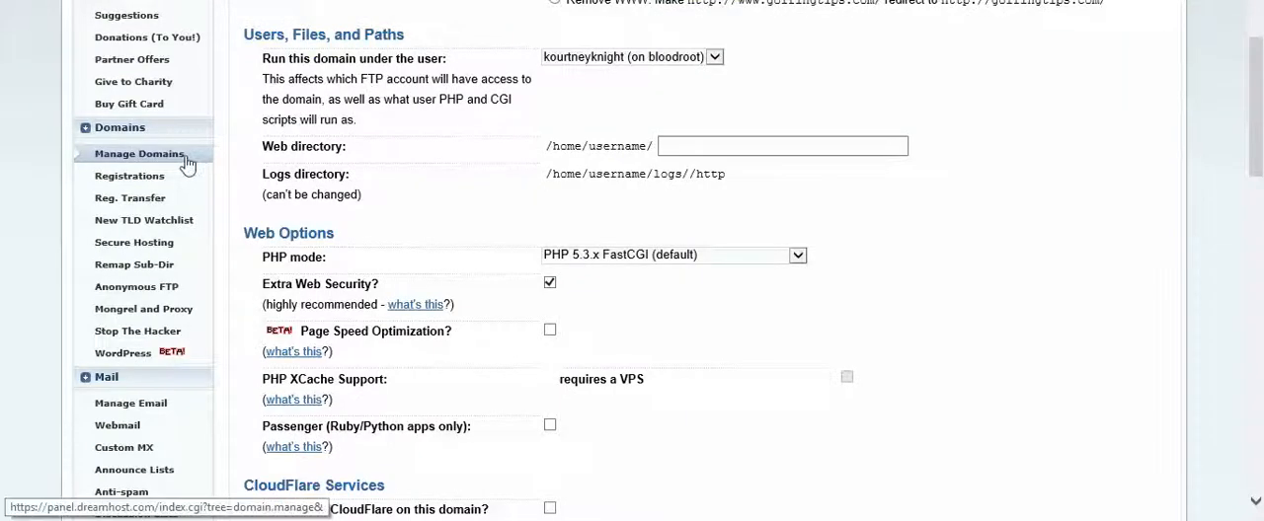
pyautogui.scroll(3, 516, 89)
pyautogui.tripleClick(659, 266)
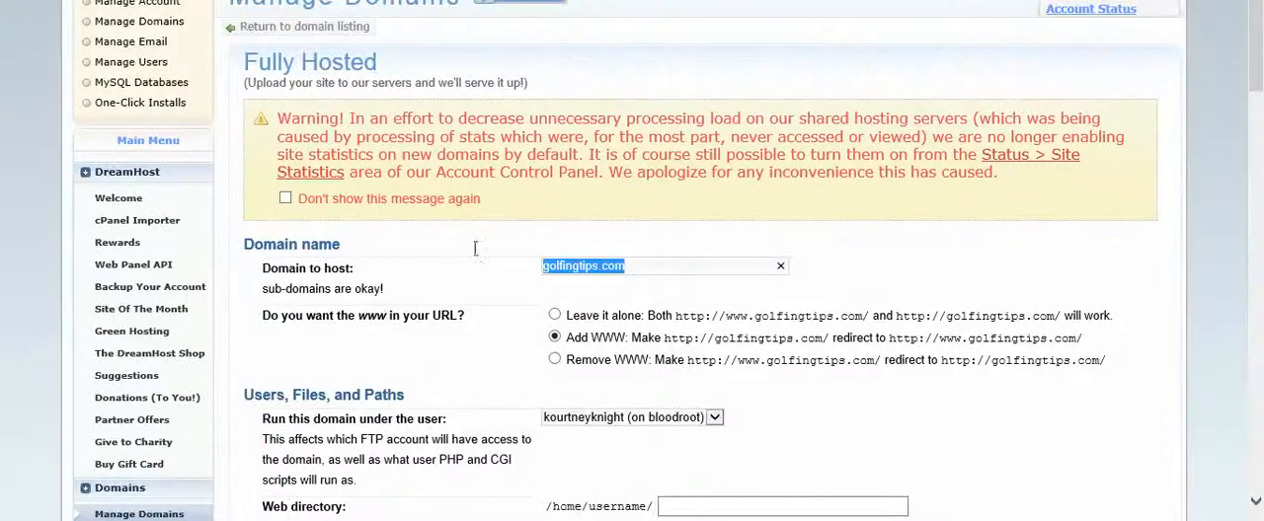
pyautogui.write('bookw')
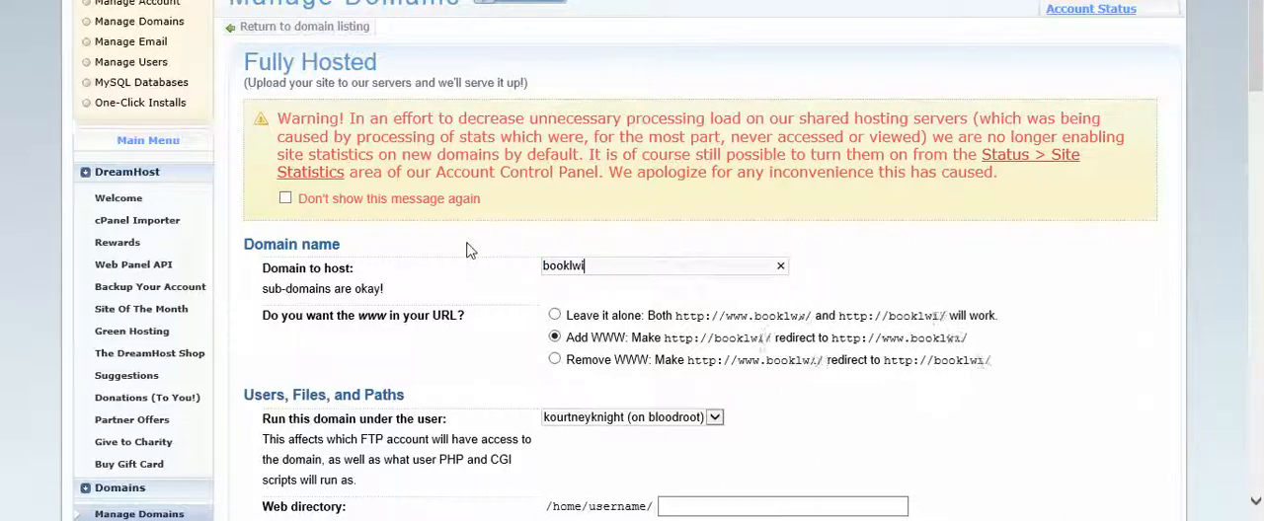
pyautogui.write('ithmyv')
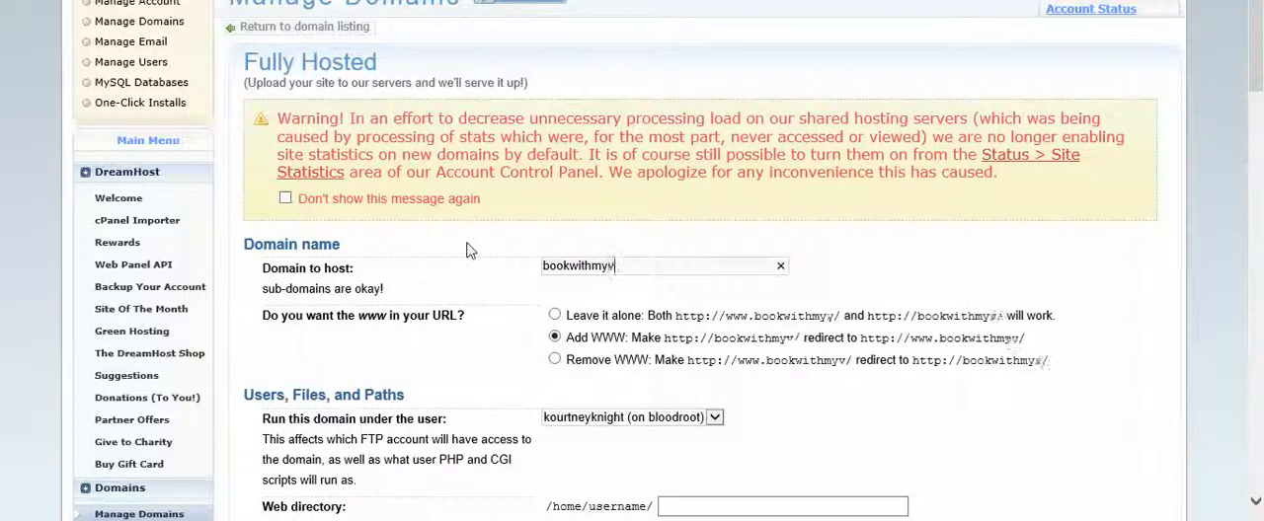
pyautogui.write('egas.com')
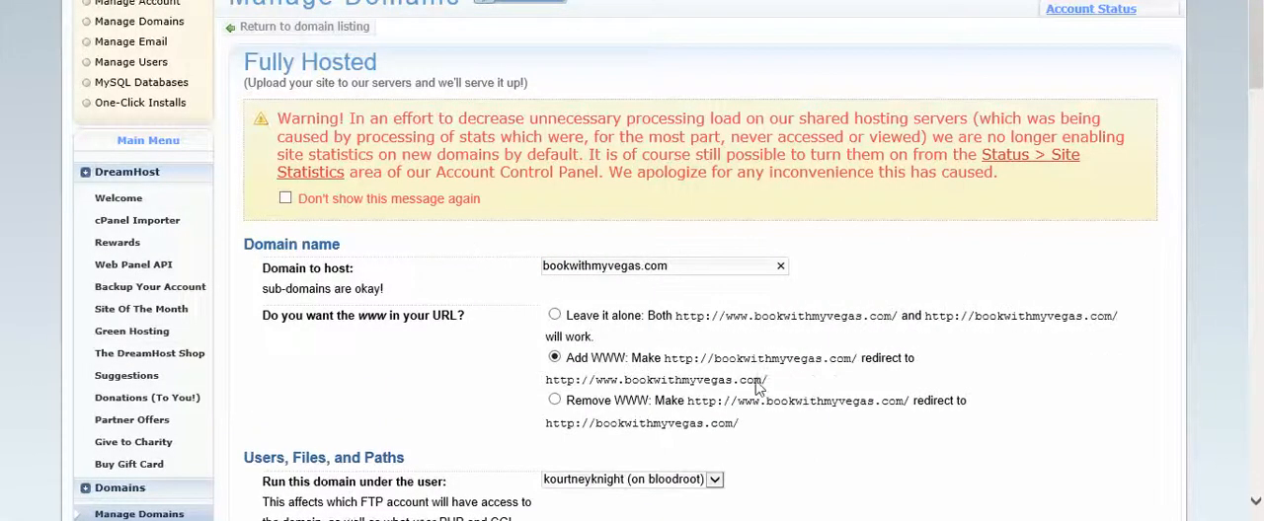
# Submit the Fully Hosted form with the remaining settings at their defaults to add bookwithmyvegas.com to the hosting account.
pyautogui.scroll(-4, 756, 386)
pyautogui.scroll(-5, 652, 309)
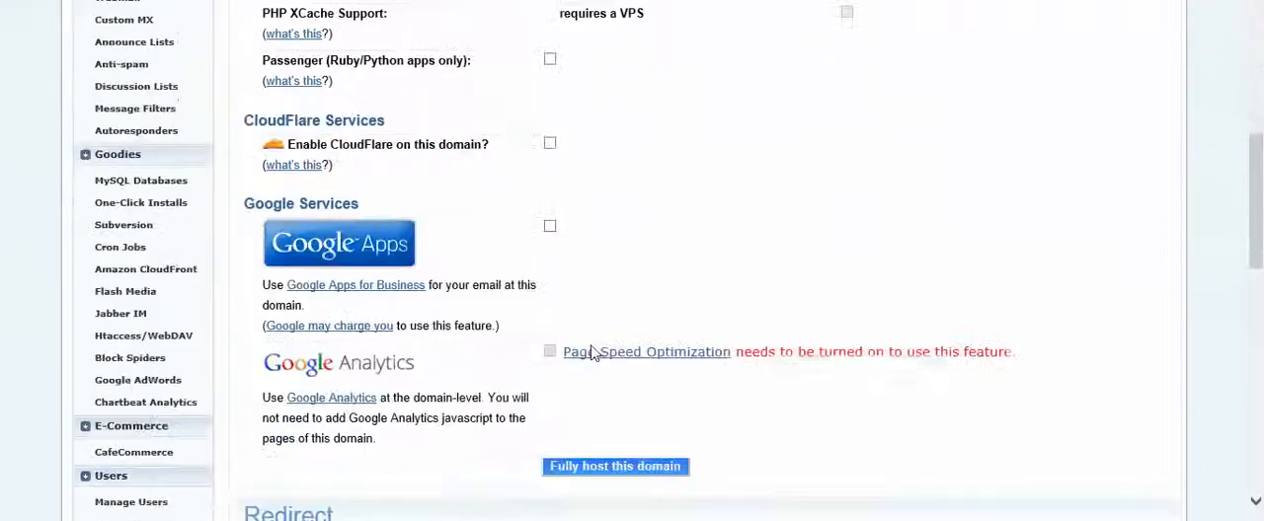
pyautogui.click(596, 266)
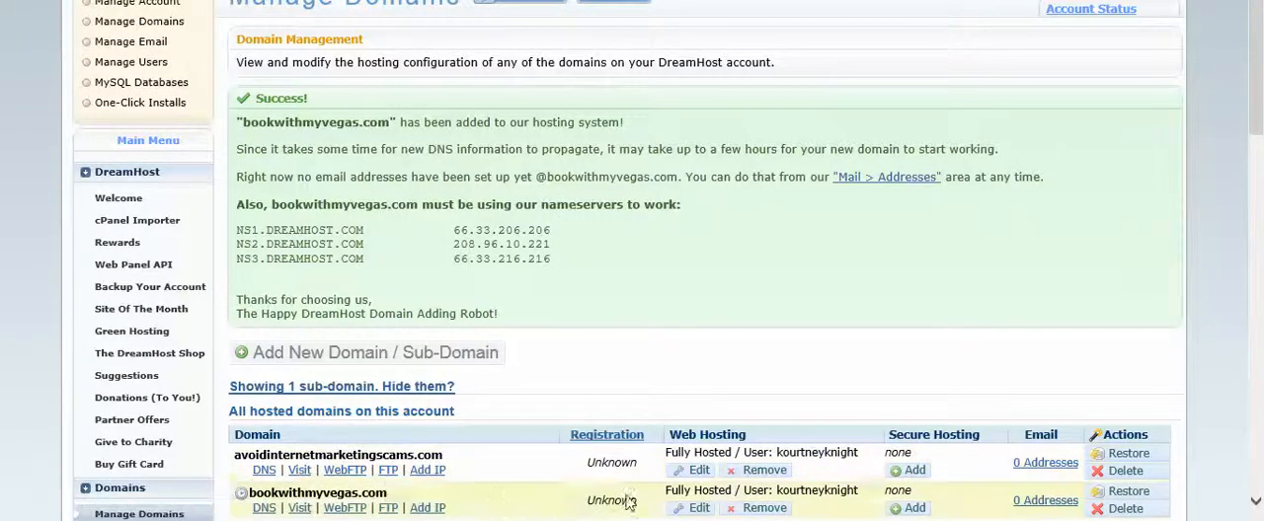
# Open email management for bookwithmyvegas.com, start a new fully hosted email address, and select bookwithmyvegas.com as its domain.
pyautogui.click(1044, 502)
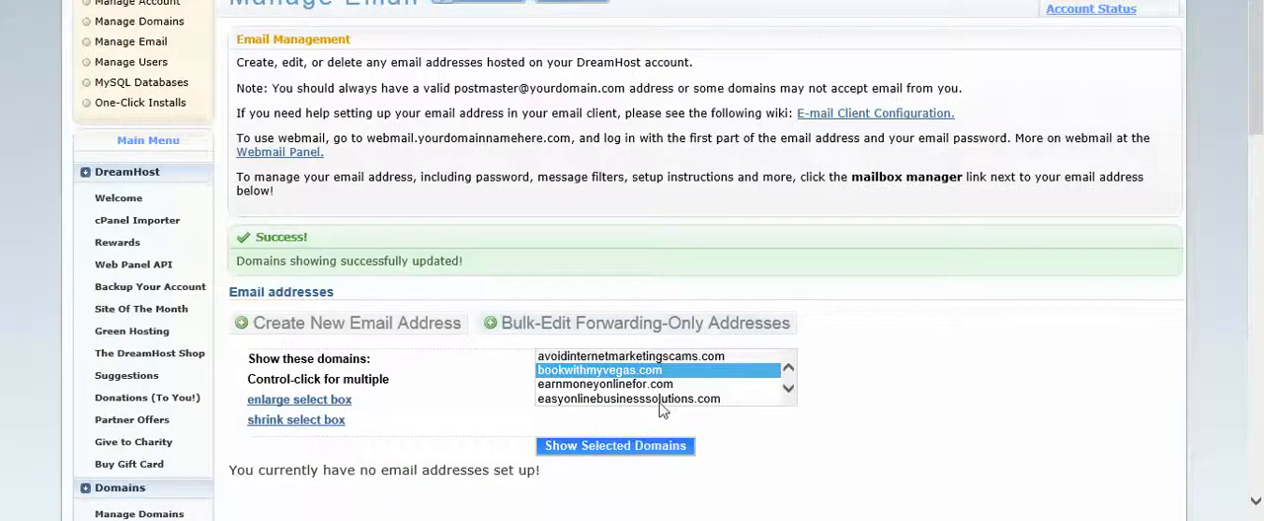
pyautogui.click(660, 448)
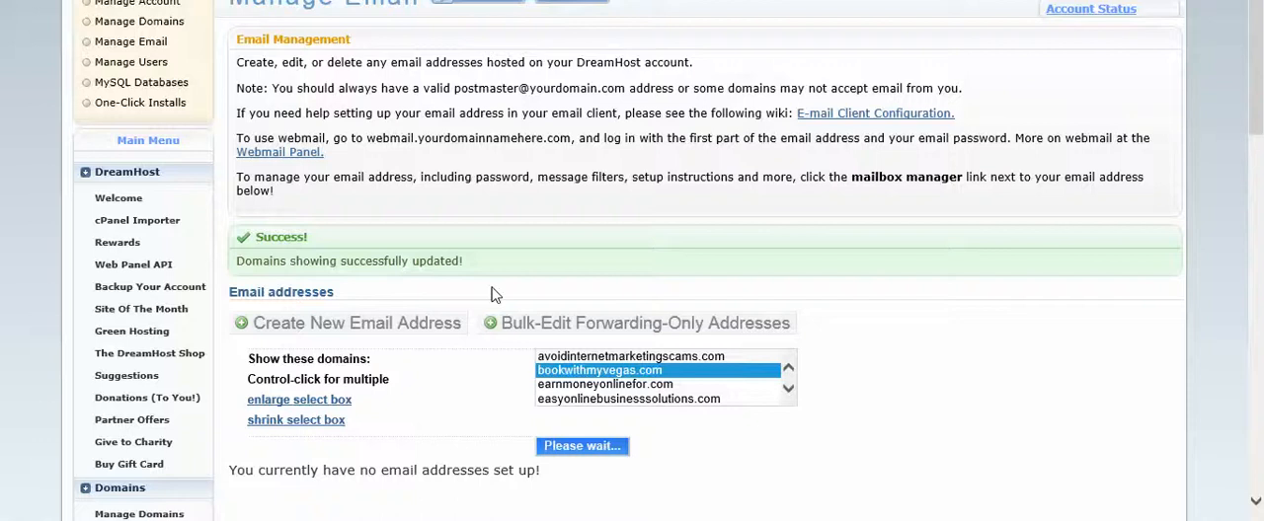
pyautogui.scroll(-3, 636, 326)
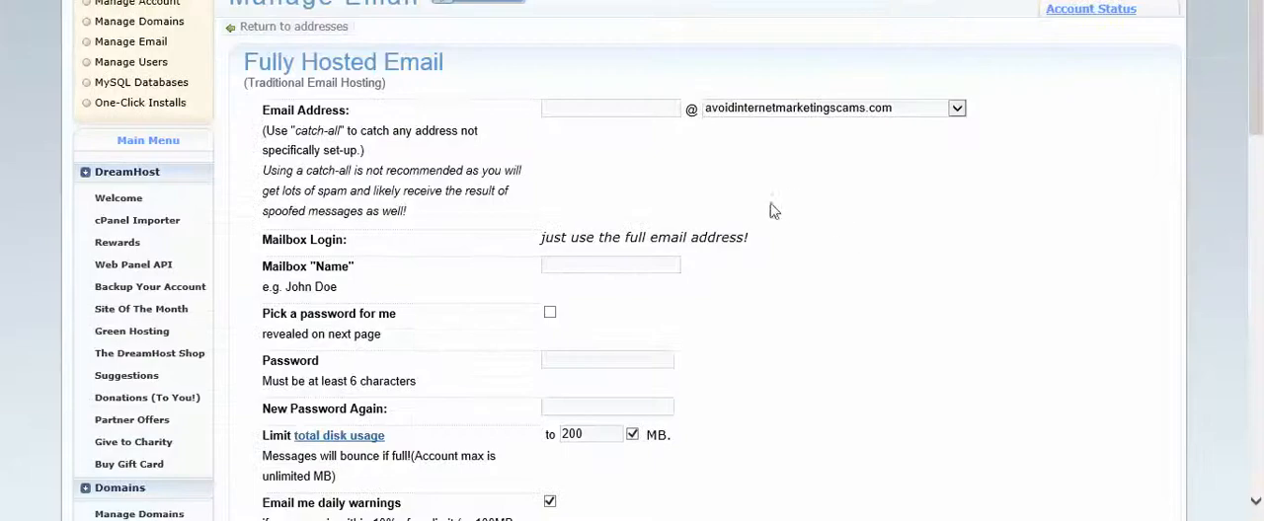
pyautogui.click(756, 116)
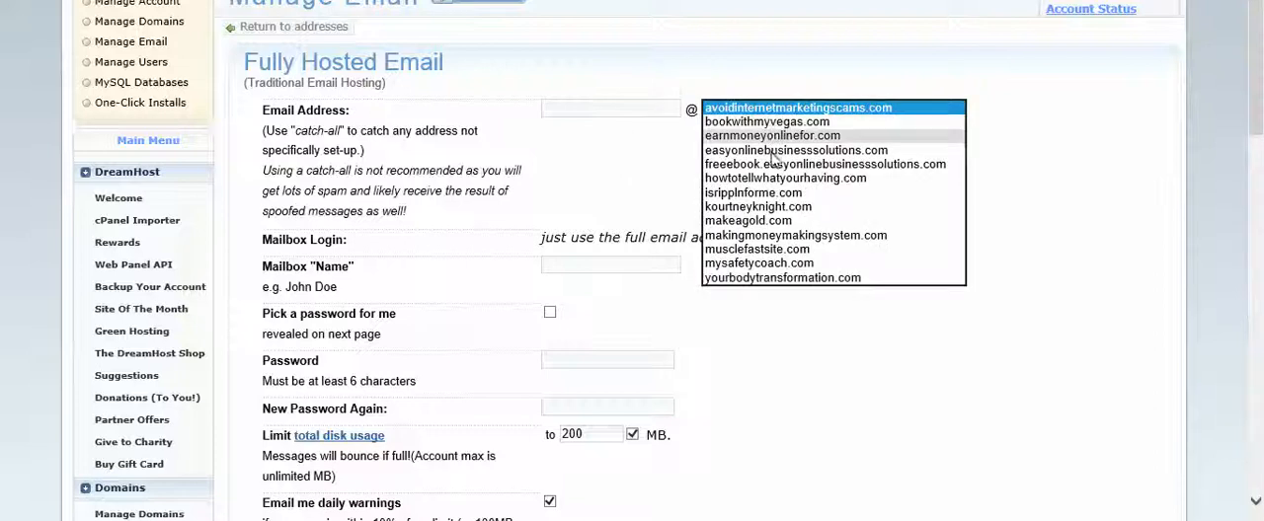
pyautogui.click(756, 121)
# Enter the owner's first name as the email address prefix and set the mailbox name to Book With My Vegas.
pyautogui.click(623, 103)
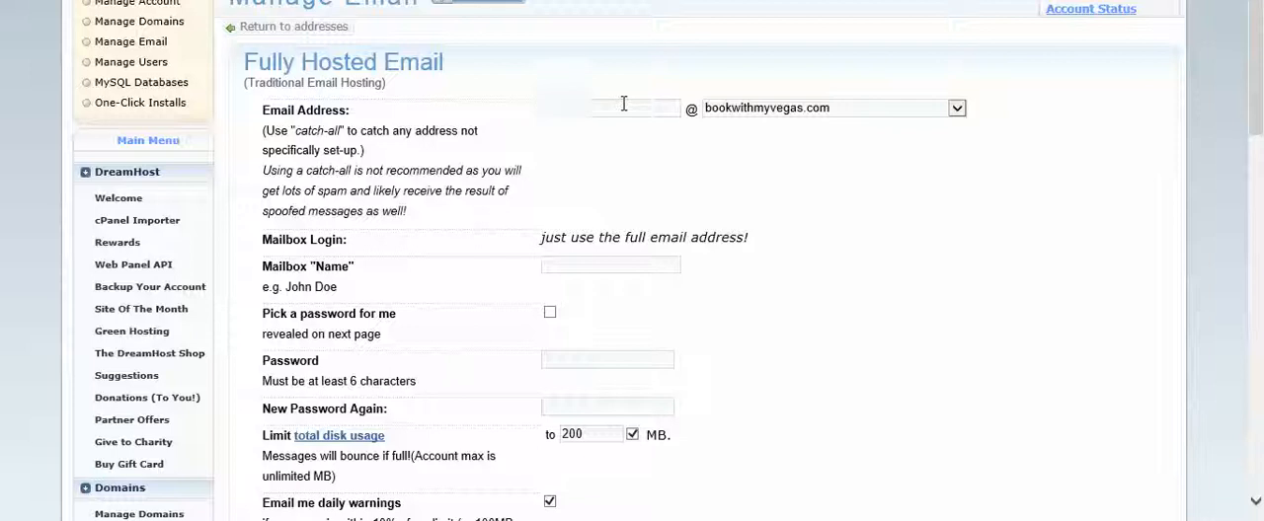
pyautogui.press('Tab')
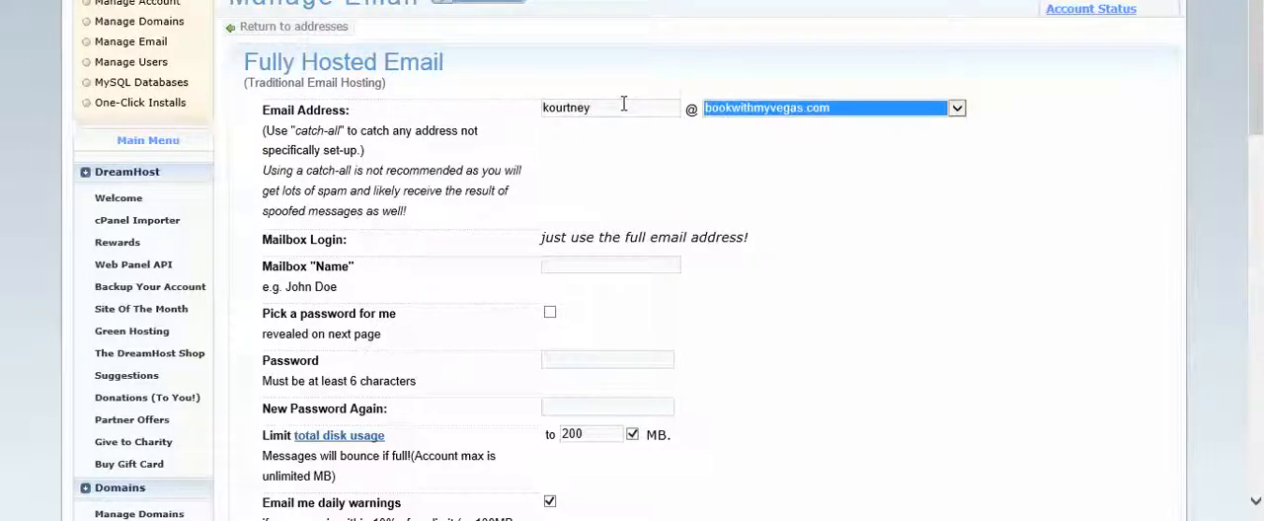
pyautogui.press('Tab')
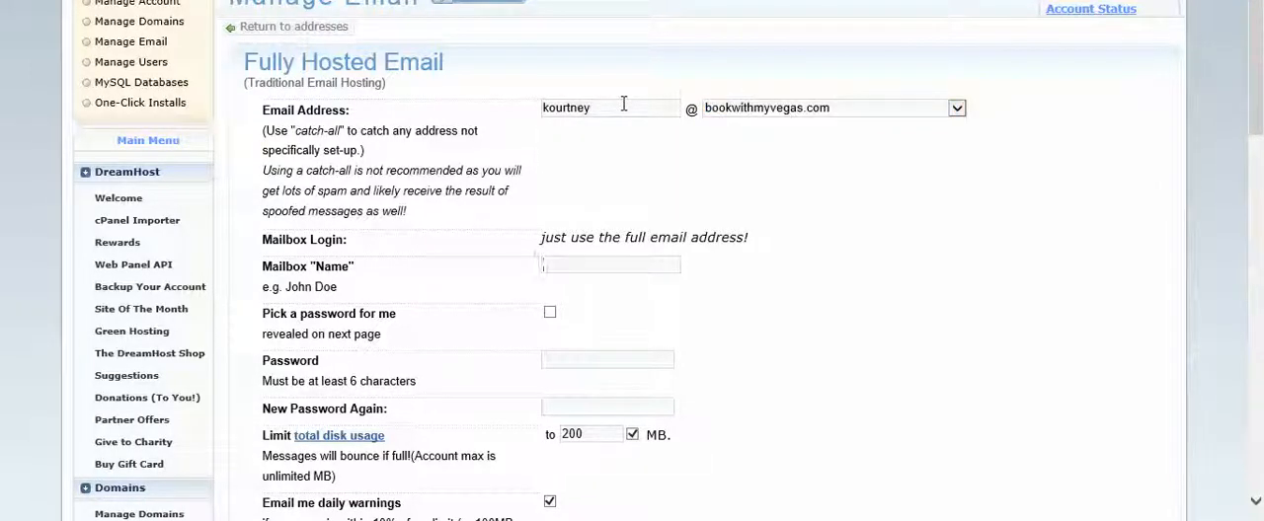
pyautogui.write('Bod')
pyautogui.write('k With My ')
pyautogui.write('Vegas')
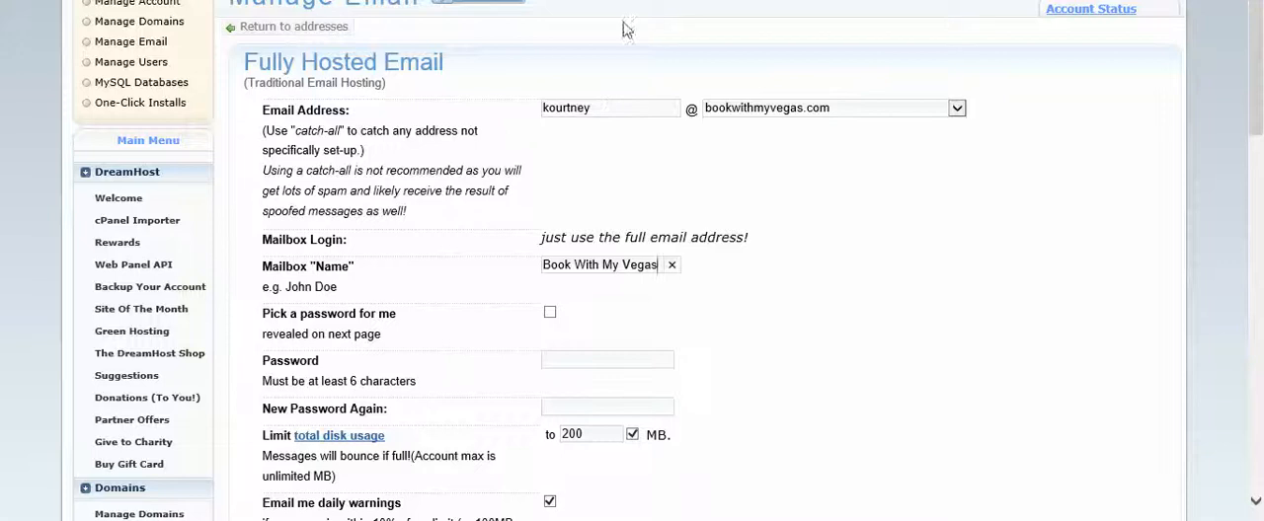
# Enter the mailbox password in both password fields and create the address, keeping the default disk limit and cleanup settings.
pyautogui.scroll(-3, 599, 112)
pyautogui.click(672, 177)
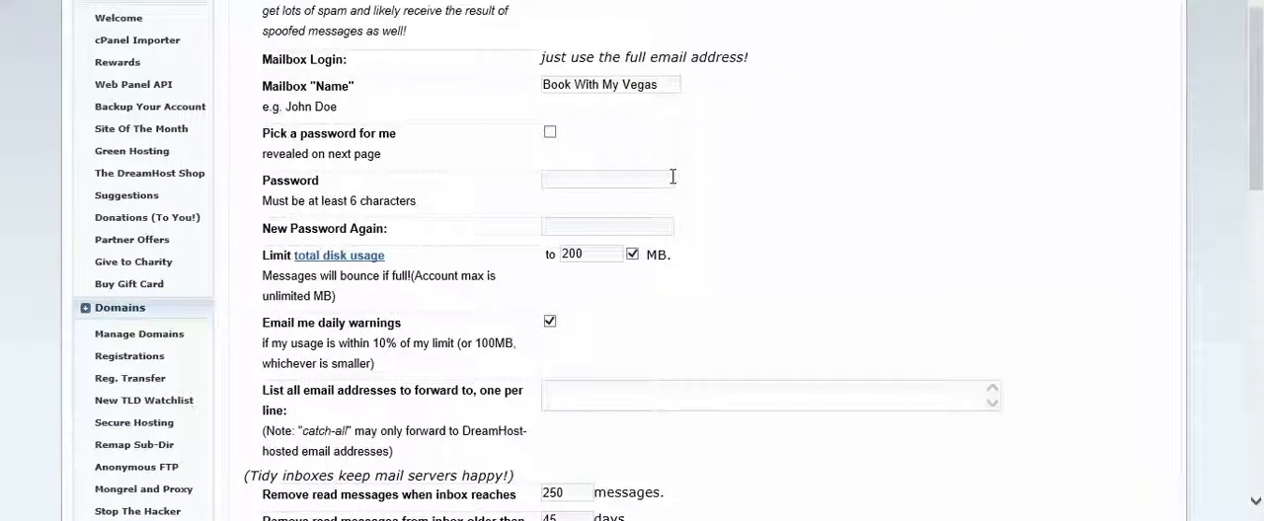
pyautogui.write('•••••')
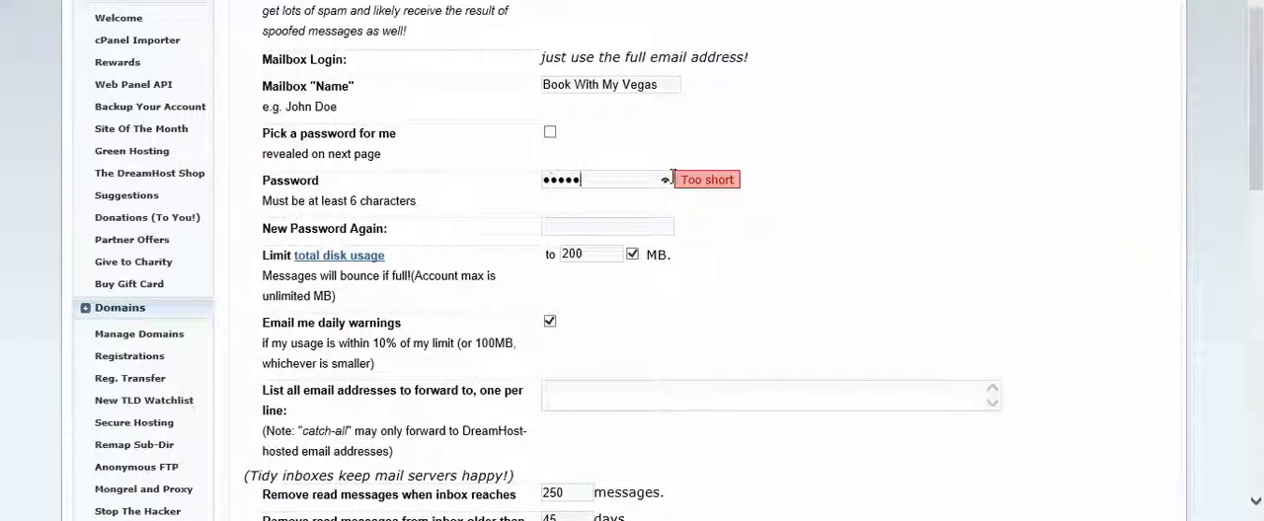
pyautogui.write('••••')
pyautogui.press('Tab')
pyautogui.write('••••••')
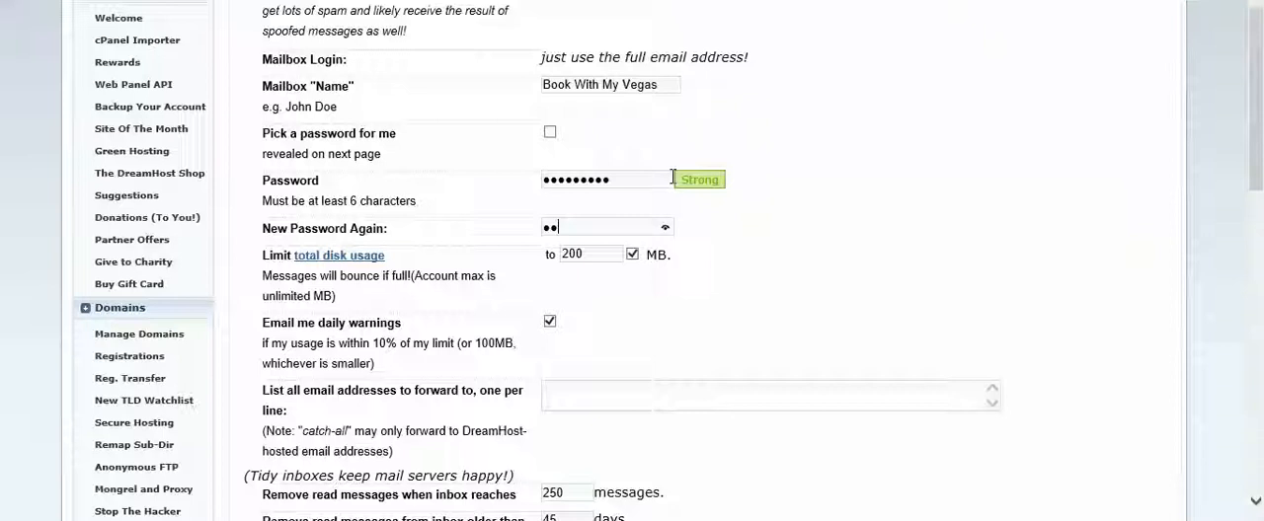
pyautogui.write('•')
pyautogui.press('Tab')
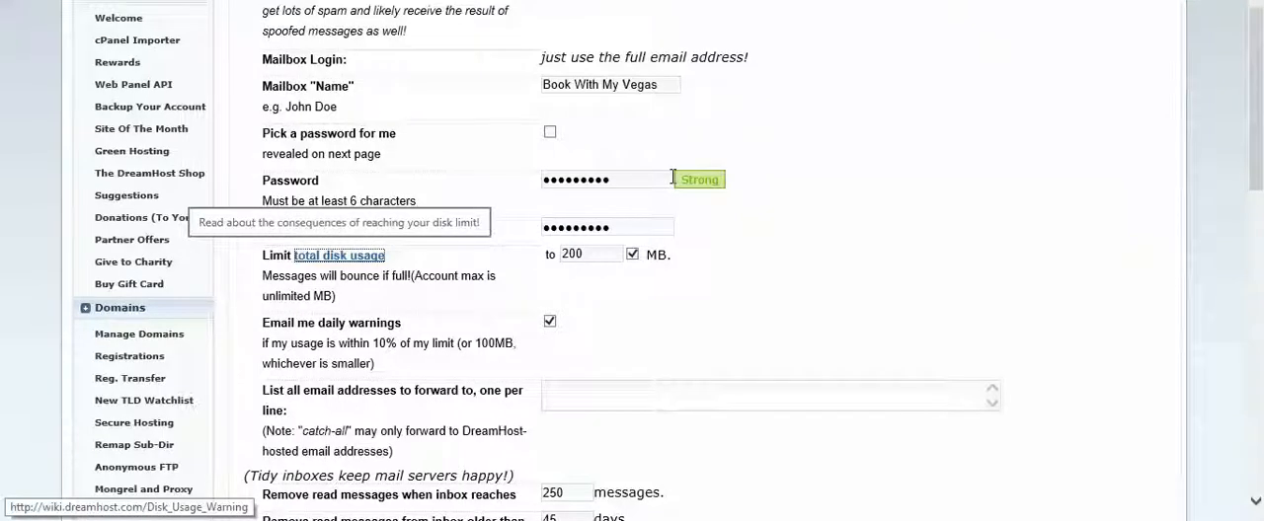
pyautogui.scroll(-3, 717, 203)
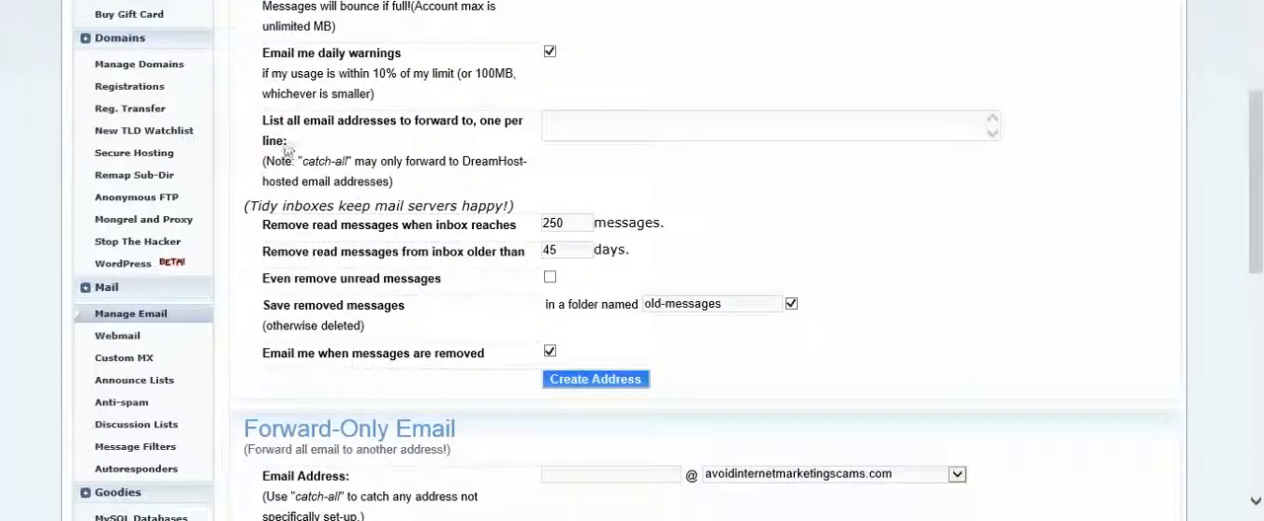
pyautogui.click(604, 381)
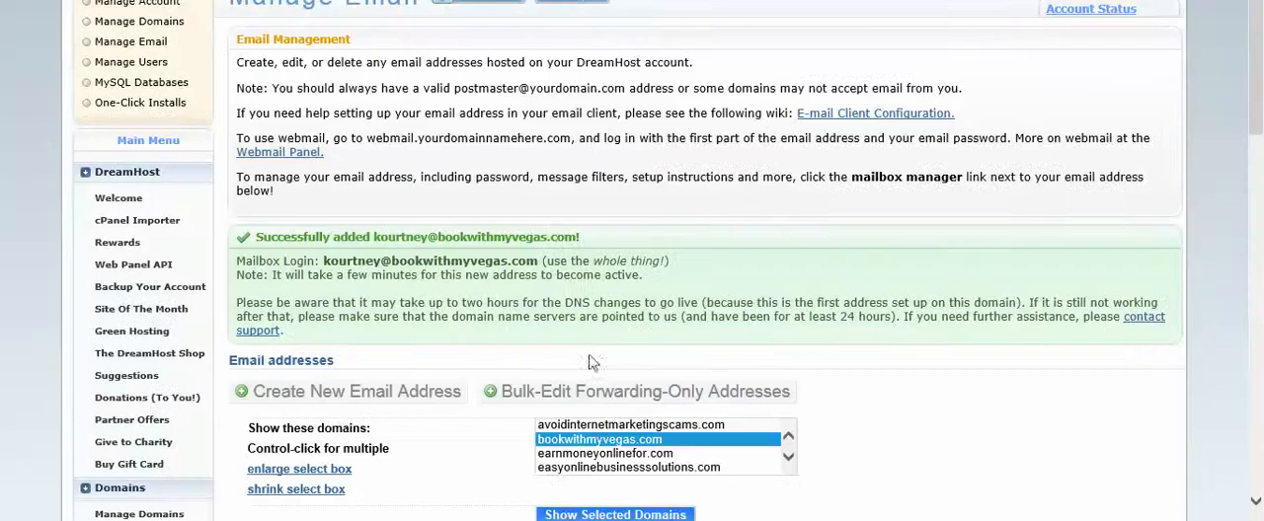
# Open the bulk editor for the forwarding-only addresses of bookwithmyvegas.com.
pyautogui.scroll(-2, 637, 343)
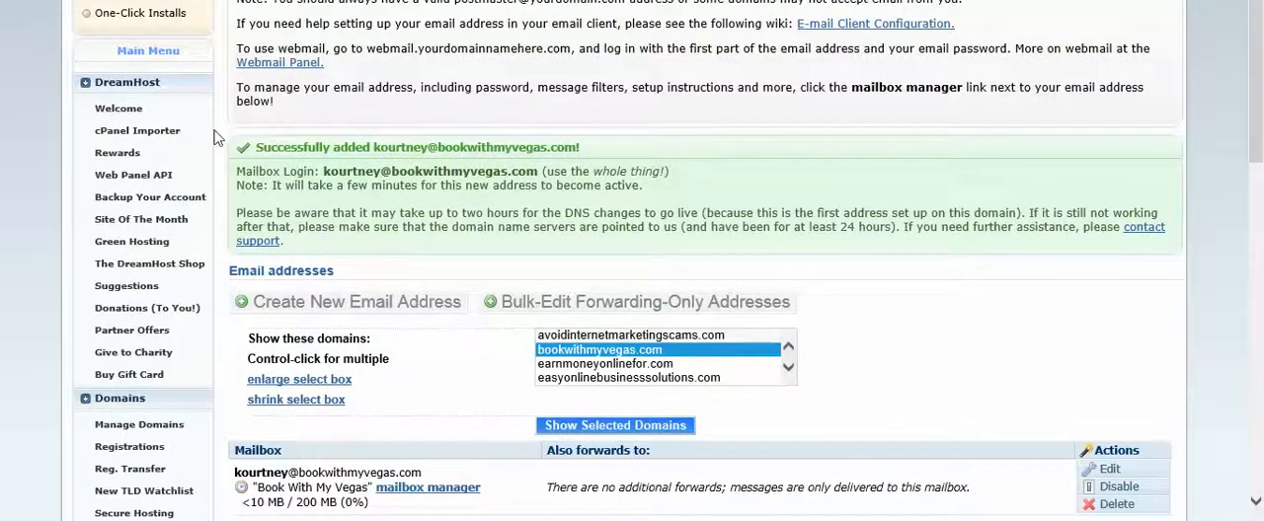
pyautogui.click(509, 310)
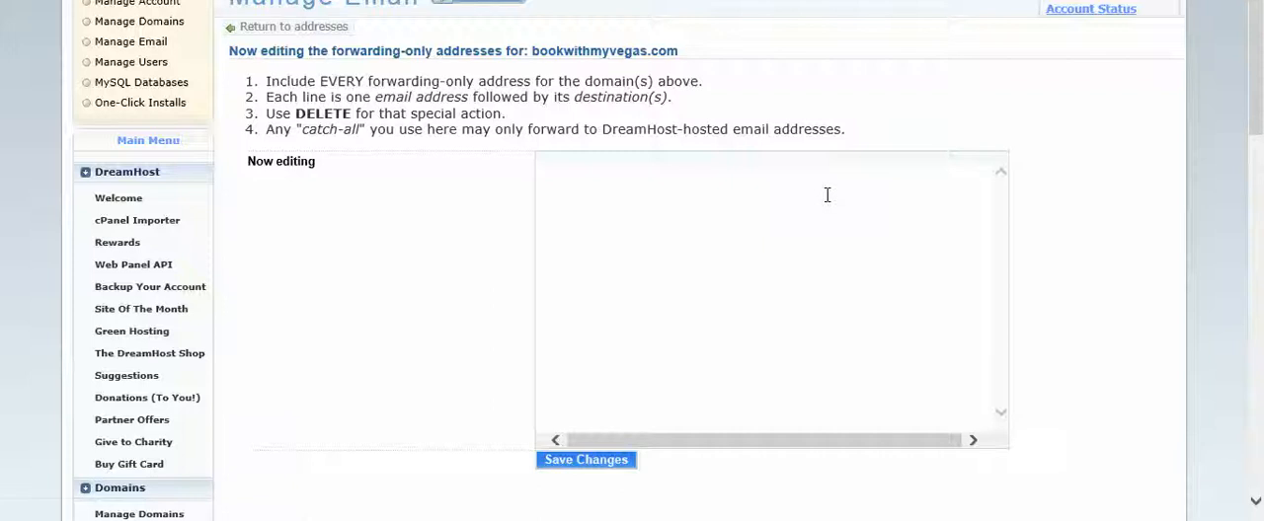
# Leave the forwarding editor and open the One-Click Installs page under Goodies.
pyautogui.scroll(-5, 277, 267)
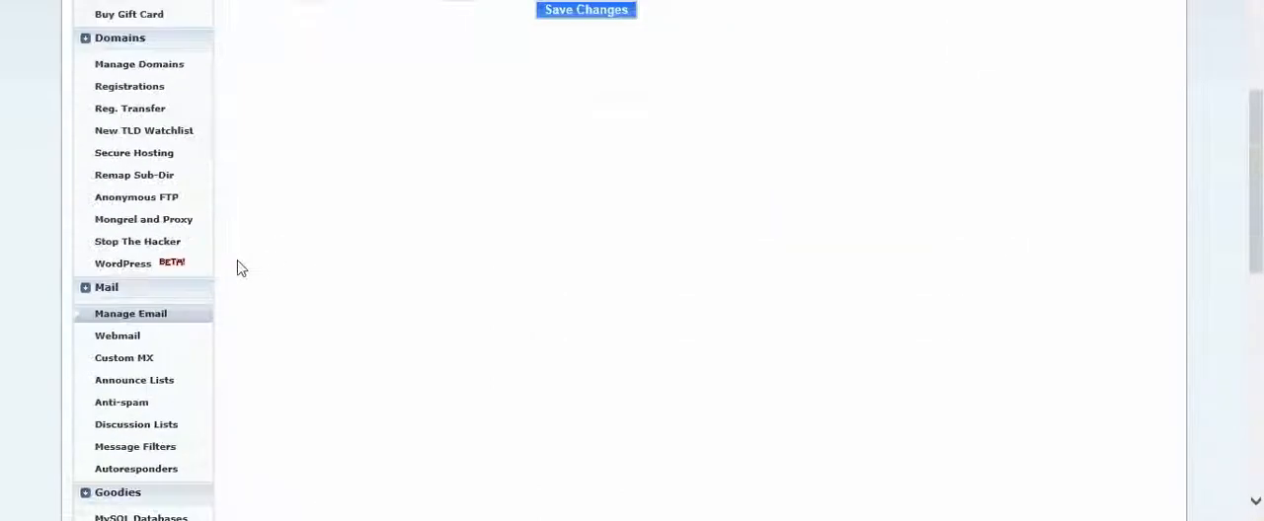
pyautogui.scroll(-2, 139, 306)
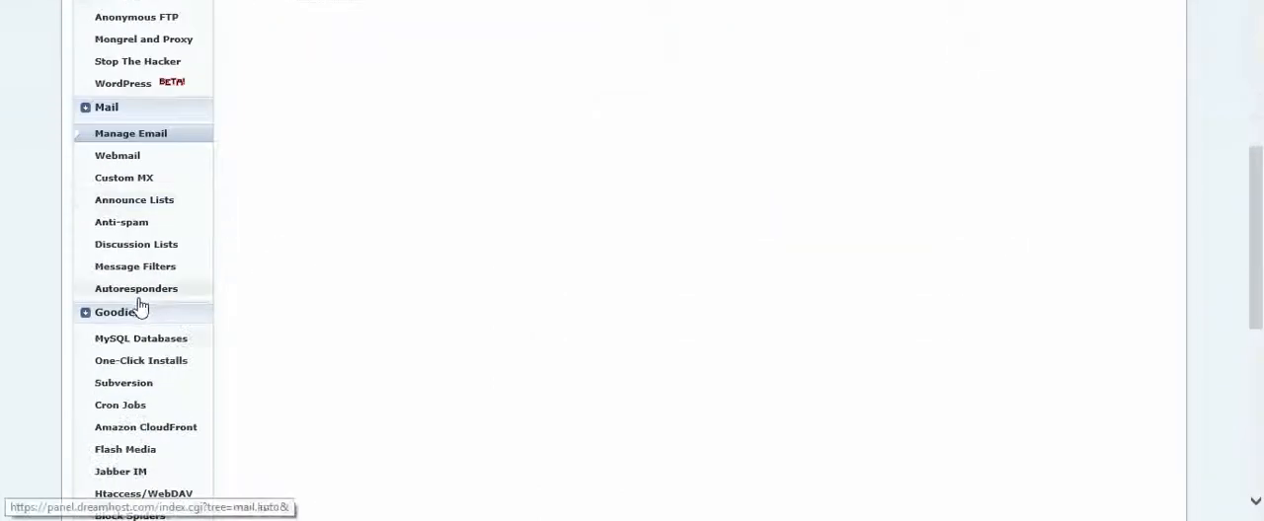
pyautogui.scroll(-1, 140, 308)
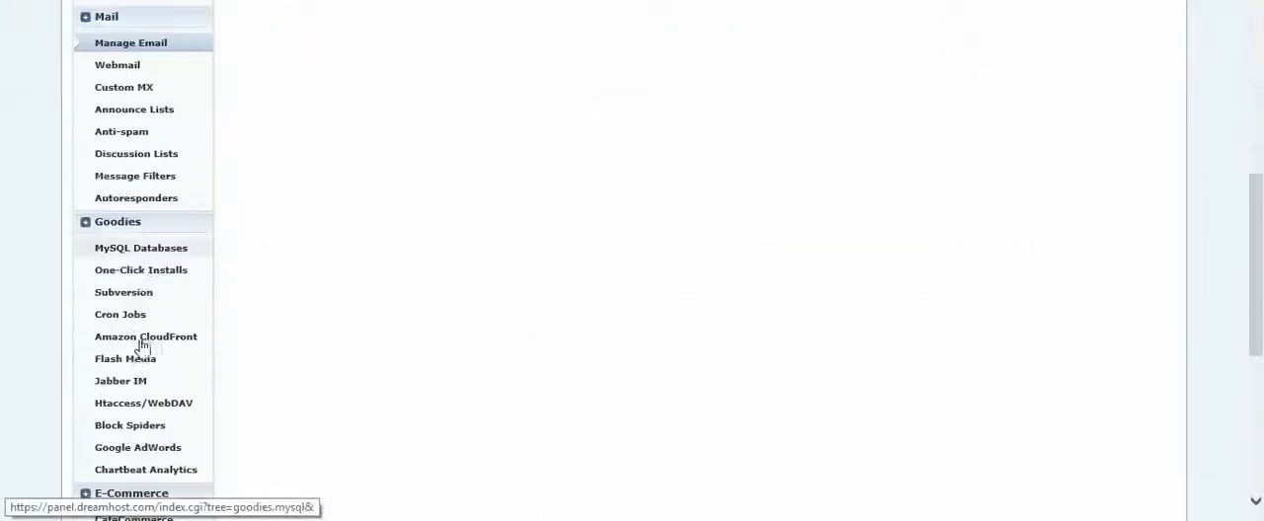
pyautogui.click(140, 271)
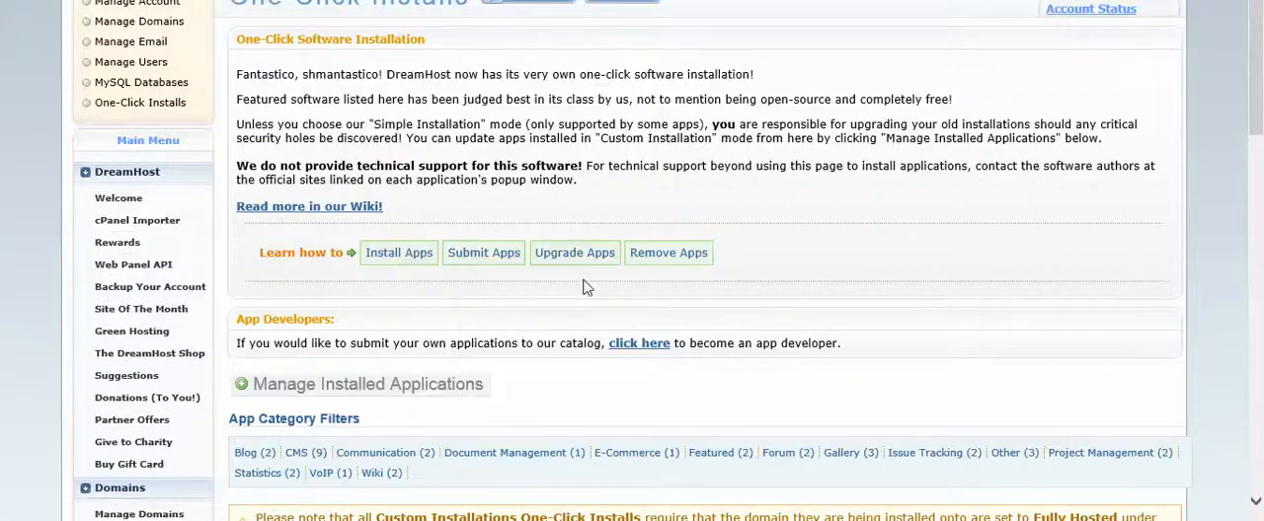
# Open the custom installation form for WordPress from the one-click app catalog.
pyautogui.scroll(-4, 582, 286)
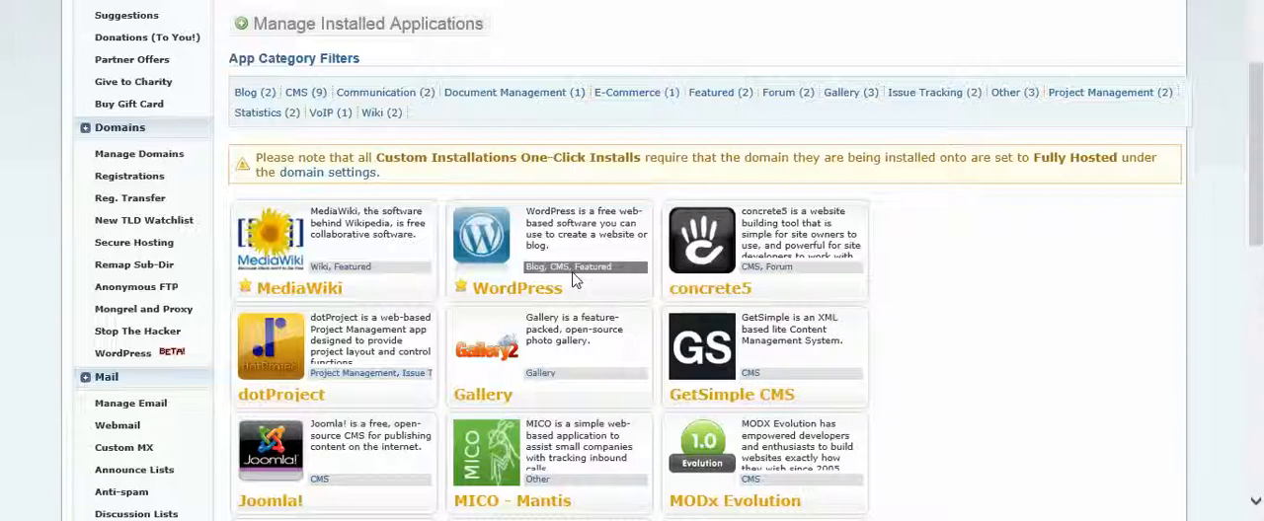
pyautogui.click(461, 237)
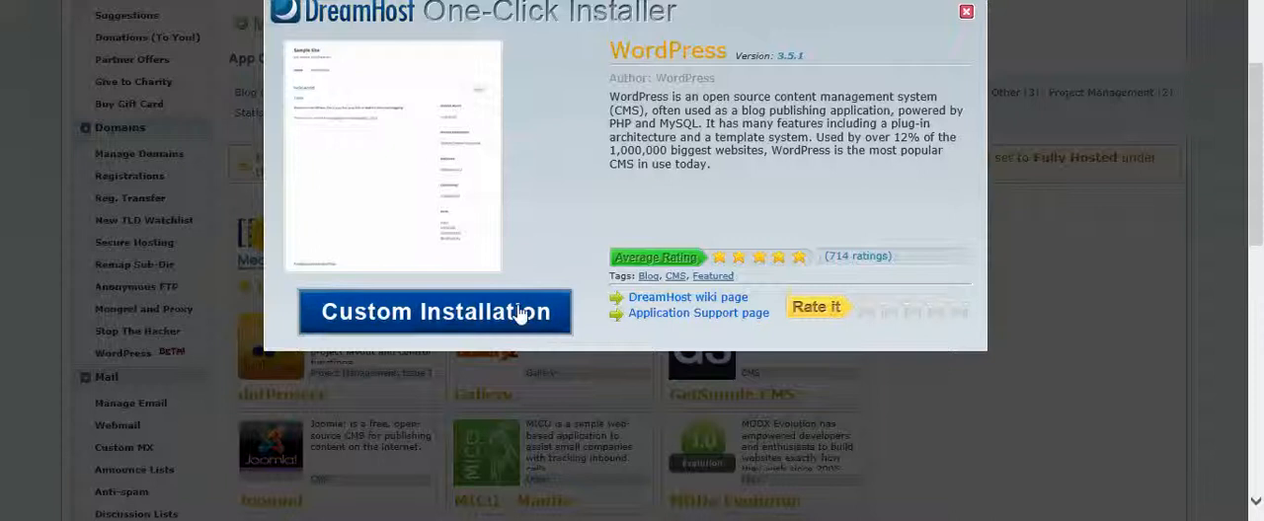
pyautogui.click(520, 312)
pyautogui.click(720, 394)
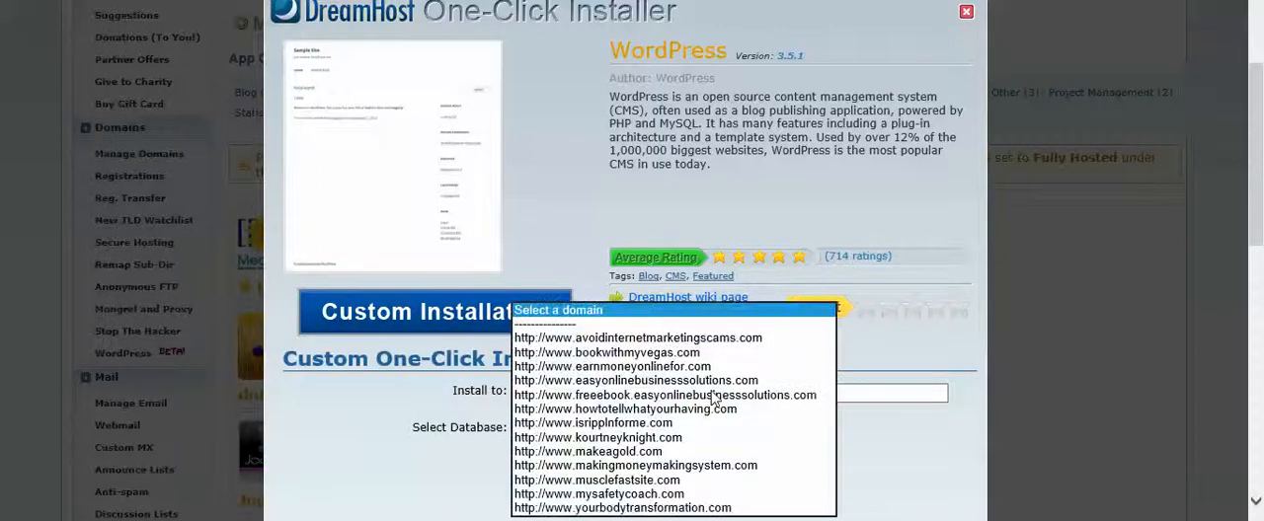
pyautogui.click(665, 354)
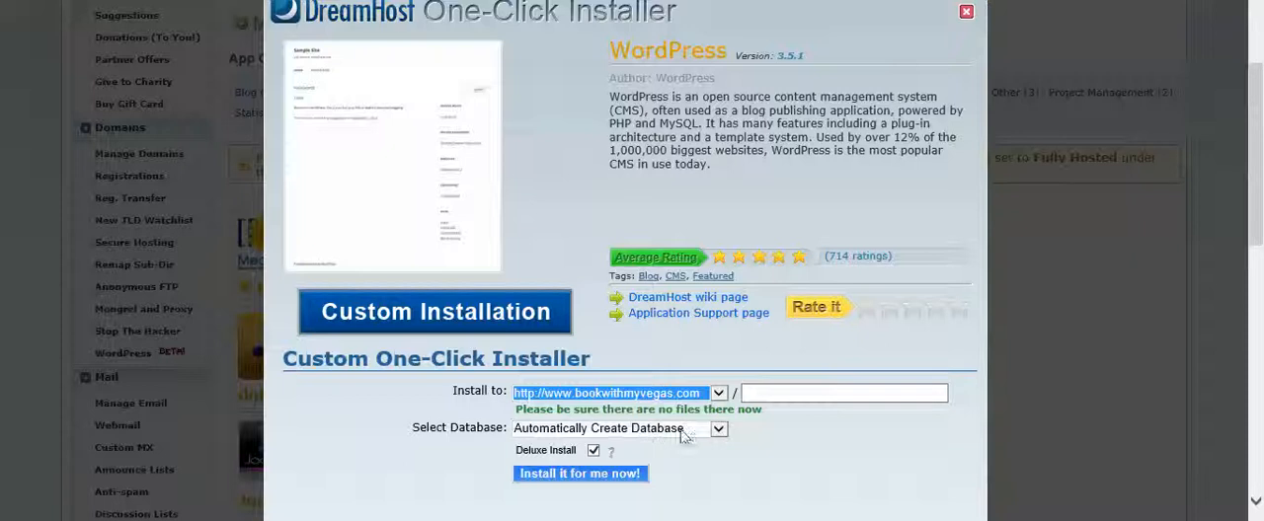
pyautogui.click(592, 475)
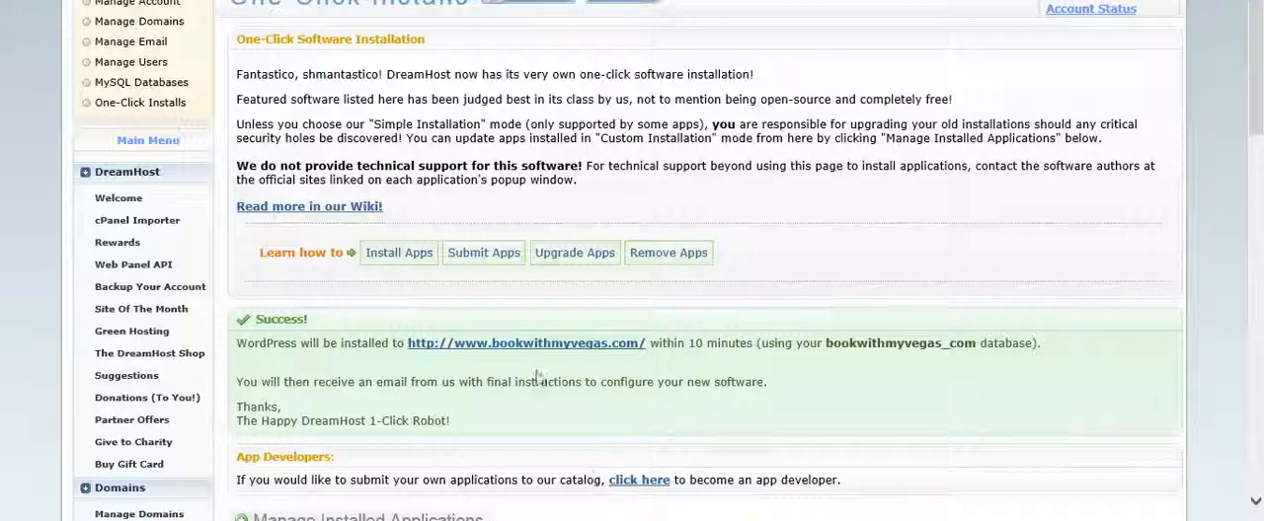
pyautogui.click(546, 343)
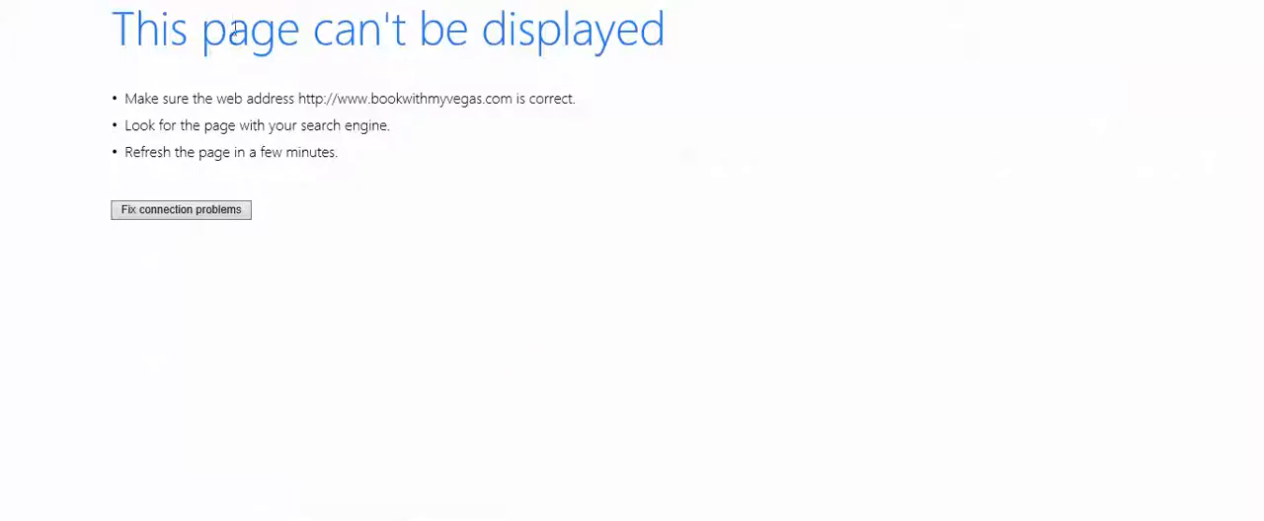